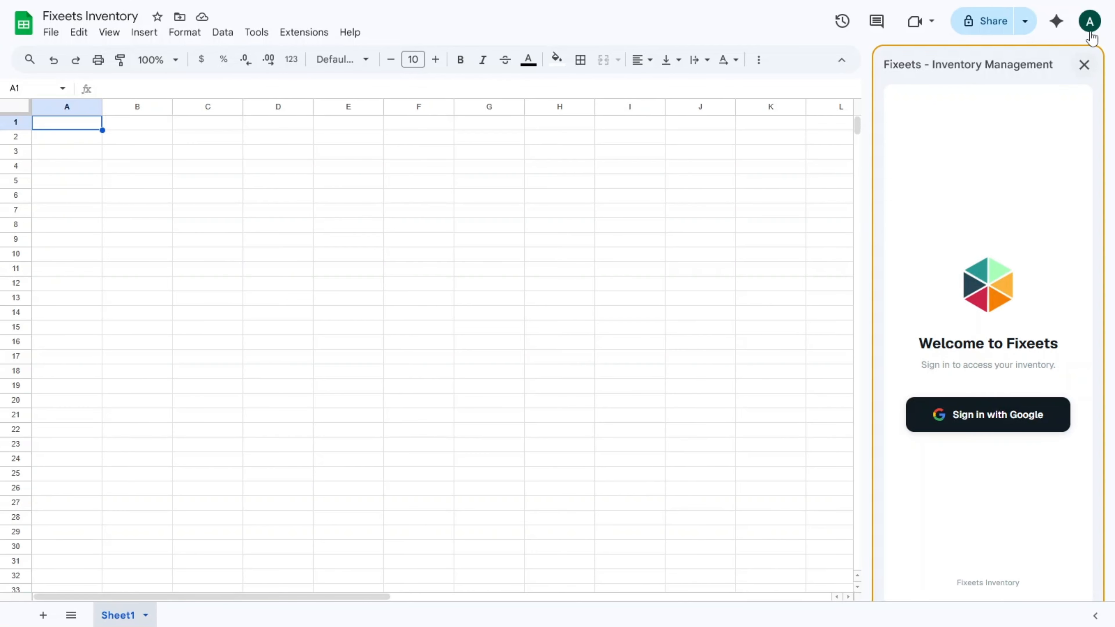
Check which Google account is signed in from the avatar menu, then close it.
click(1089, 21)
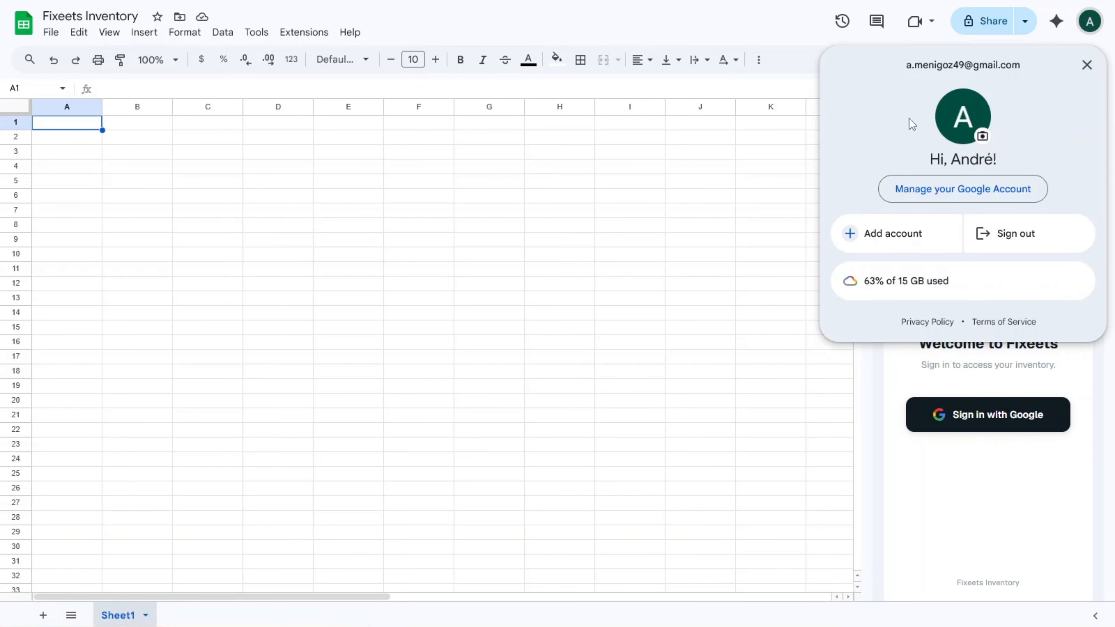
click(1087, 65)
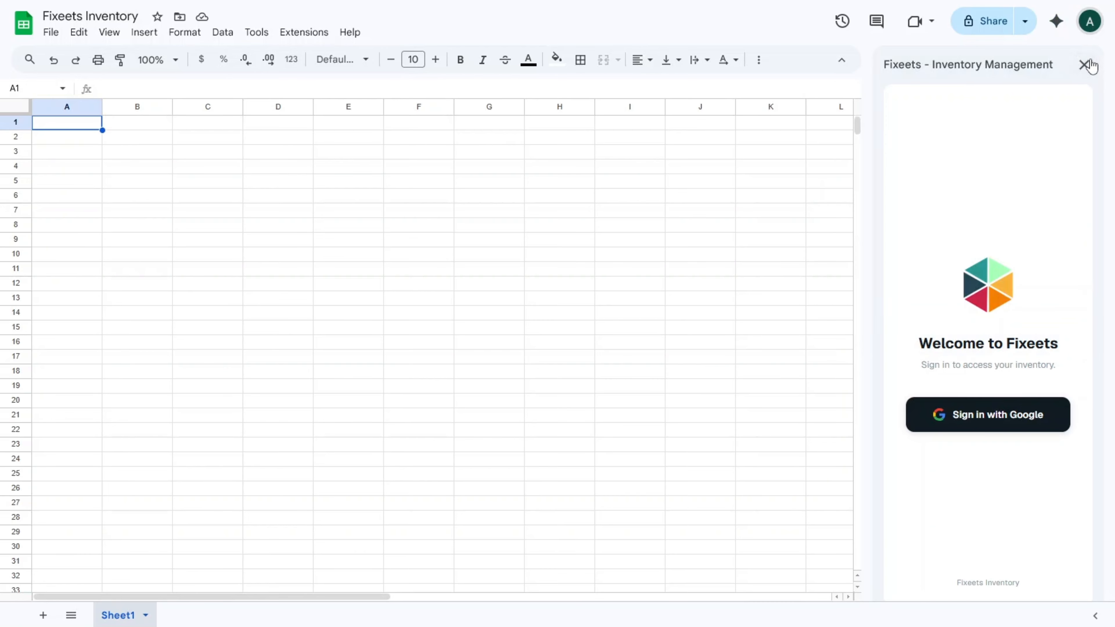
Sign in to Fixeets with the Google account and grant all requested Drive and Sheets permissions.
click(963, 422)
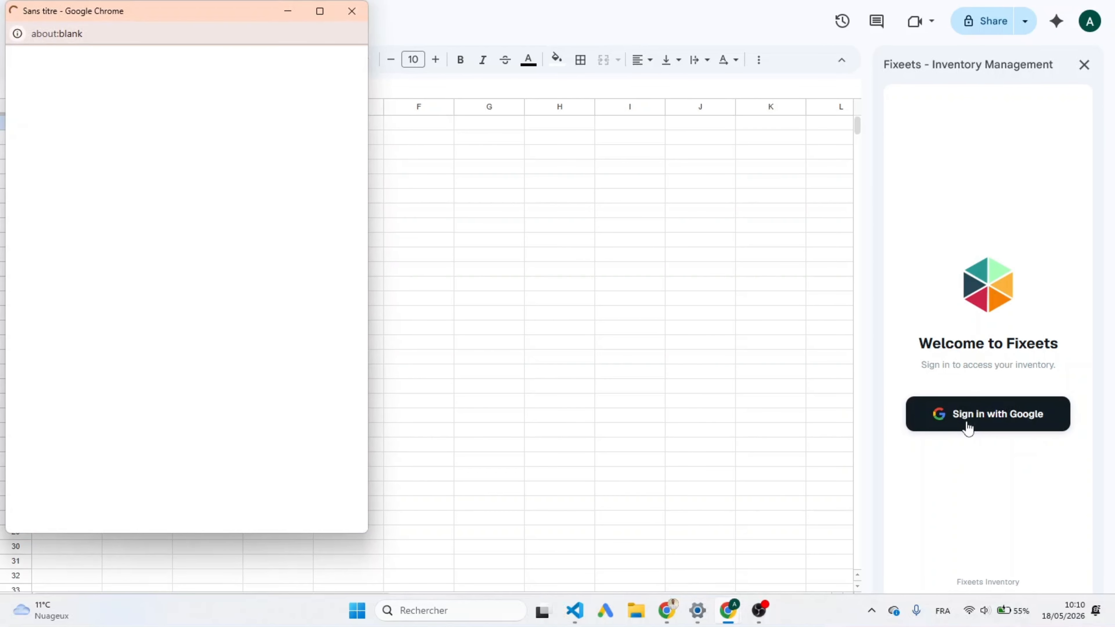
click(144, 259)
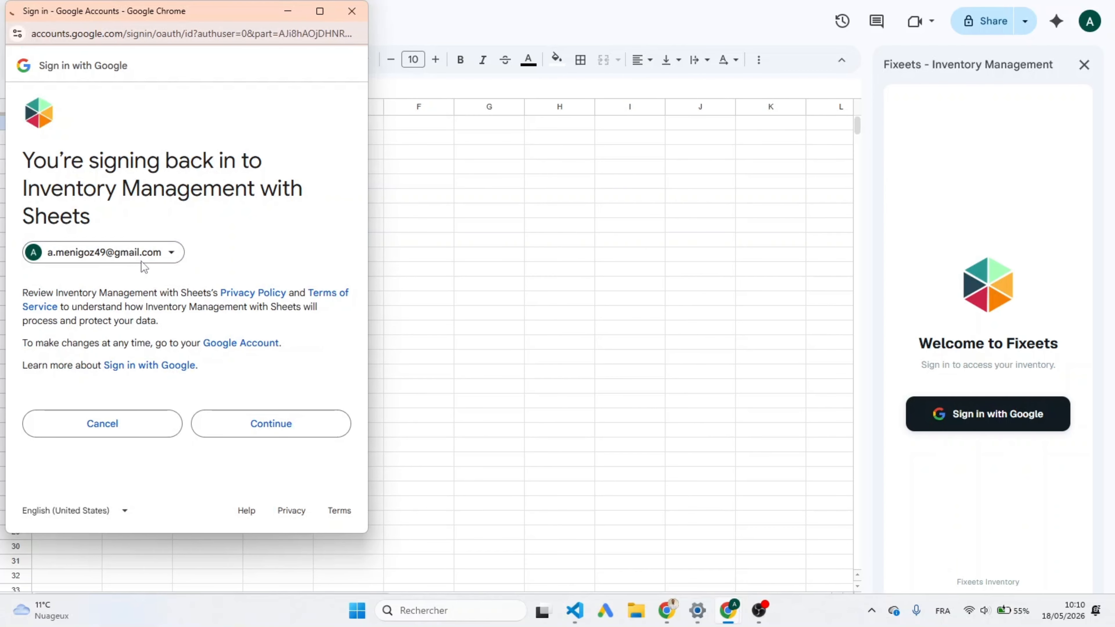
click(286, 421)
click(30, 350)
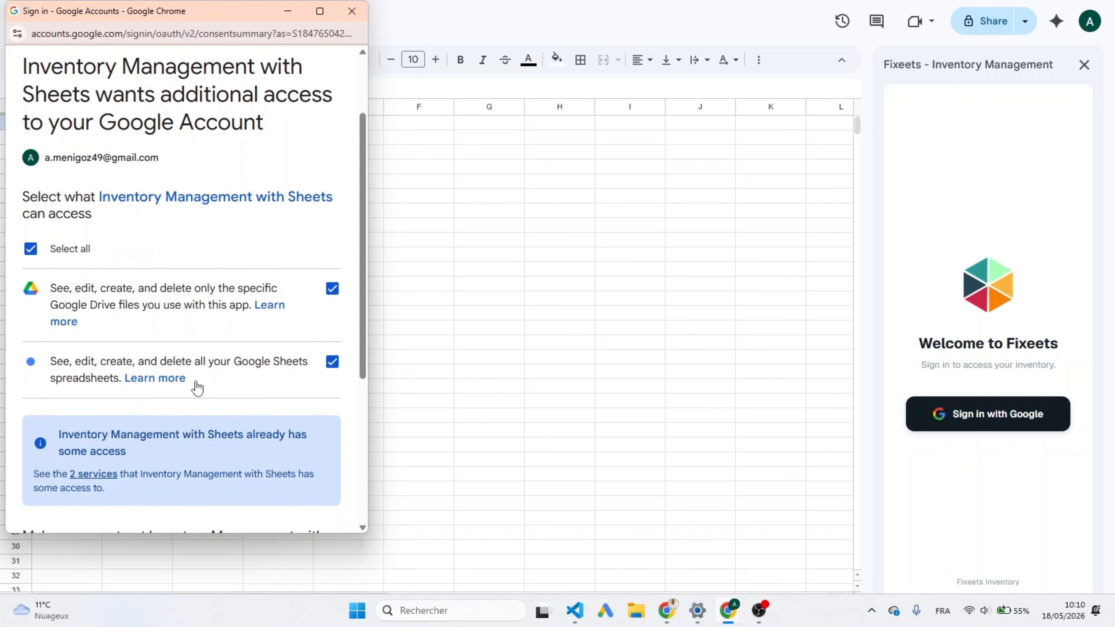
scroll(194, 386, down, 5)
click(257, 459)
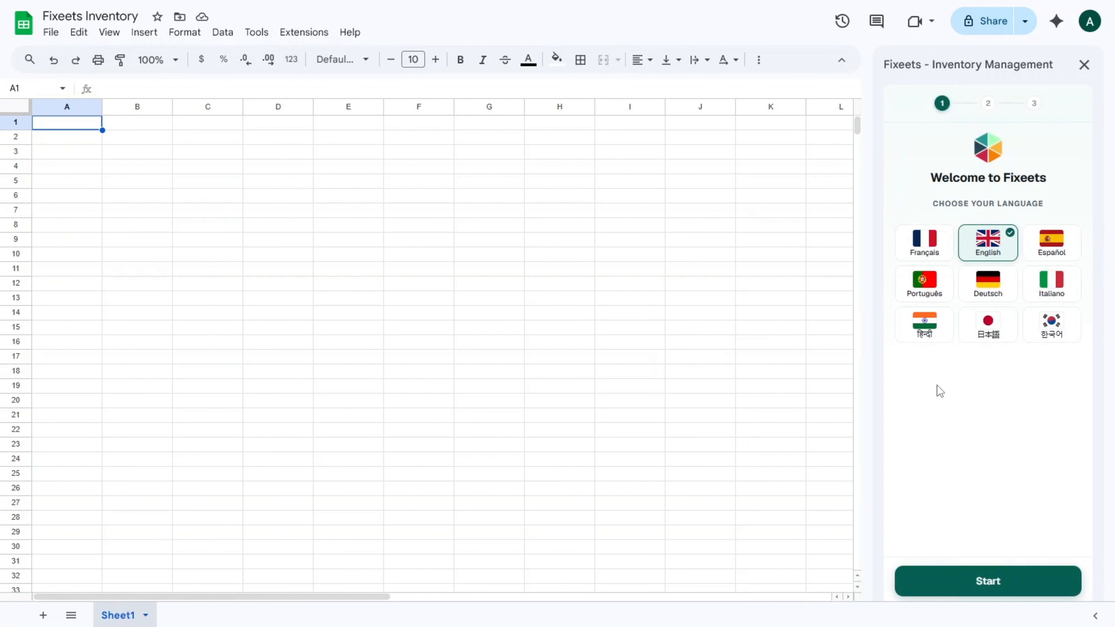
Submit the English setup profile: the user's first name, Individual user, Industry sector, Google Workspace Marketplace source.
click(965, 581)
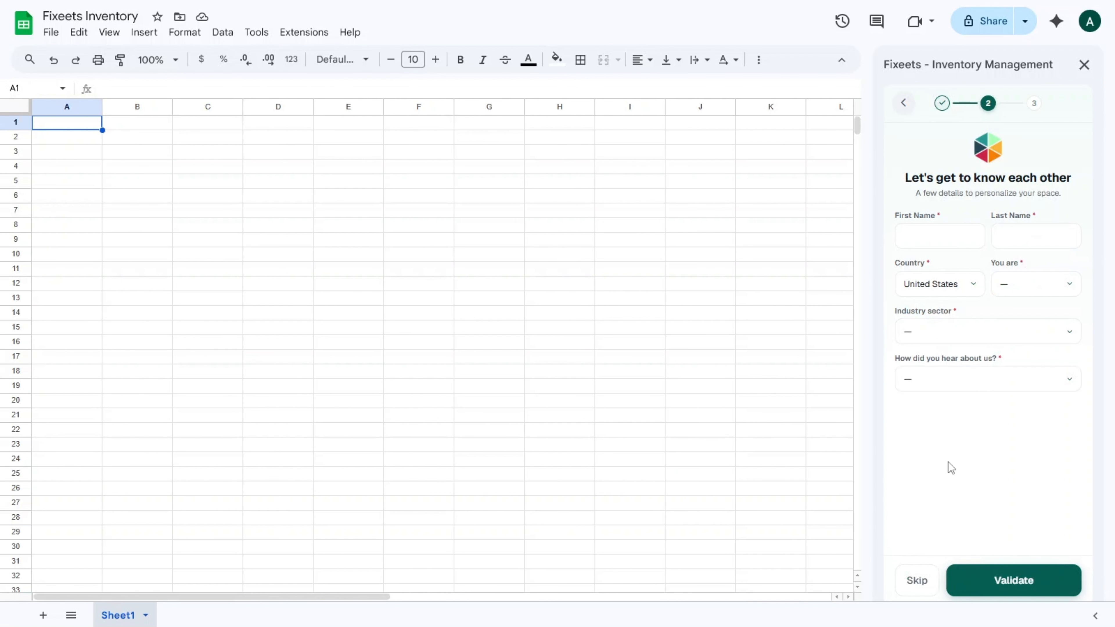
click(934, 228)
text(André)
key(Tab)
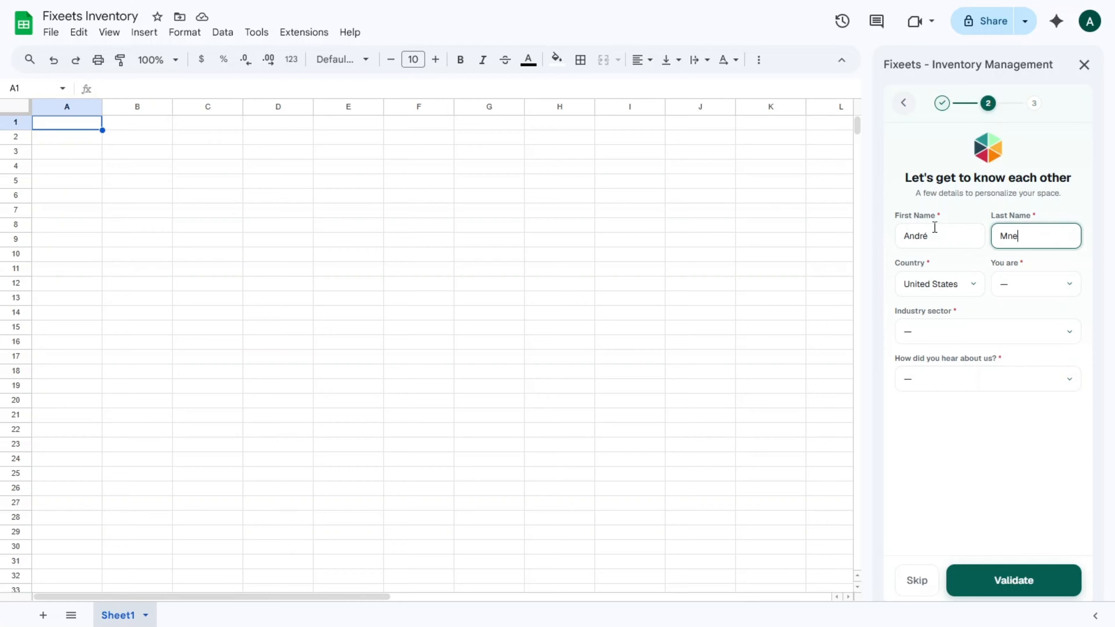
click(1044, 287)
click(1001, 321)
click(989, 331)
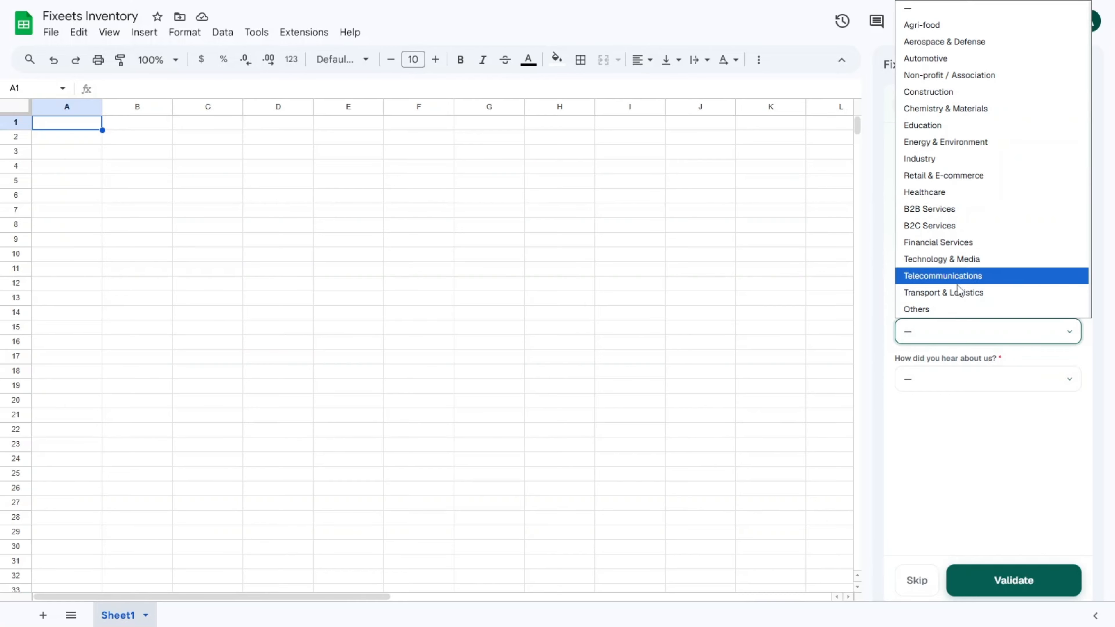
click(944, 160)
click(943, 381)
click(962, 416)
click(1011, 584)
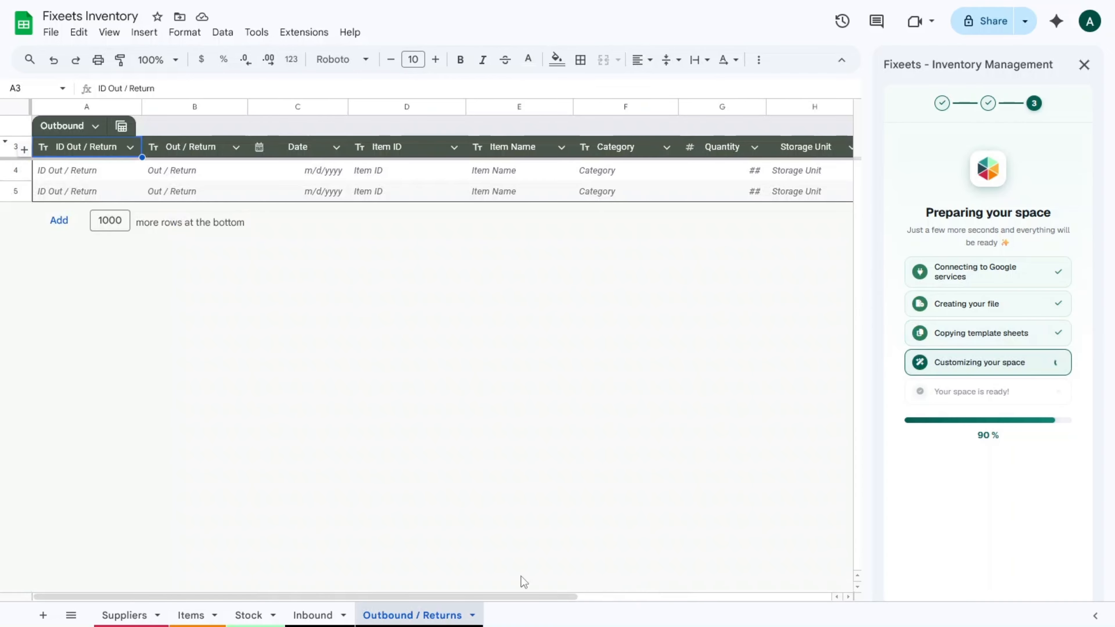
Review the new Stock, Suppliers and Items sheets and open the item catalog's add options.
click(248, 616)
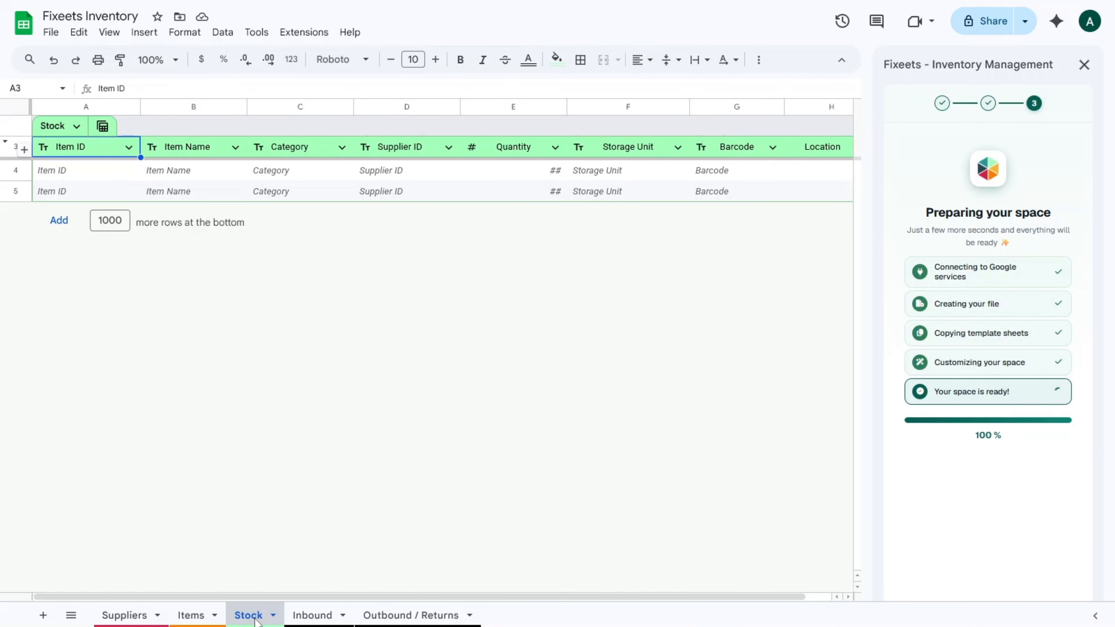
click(131, 615)
click(201, 617)
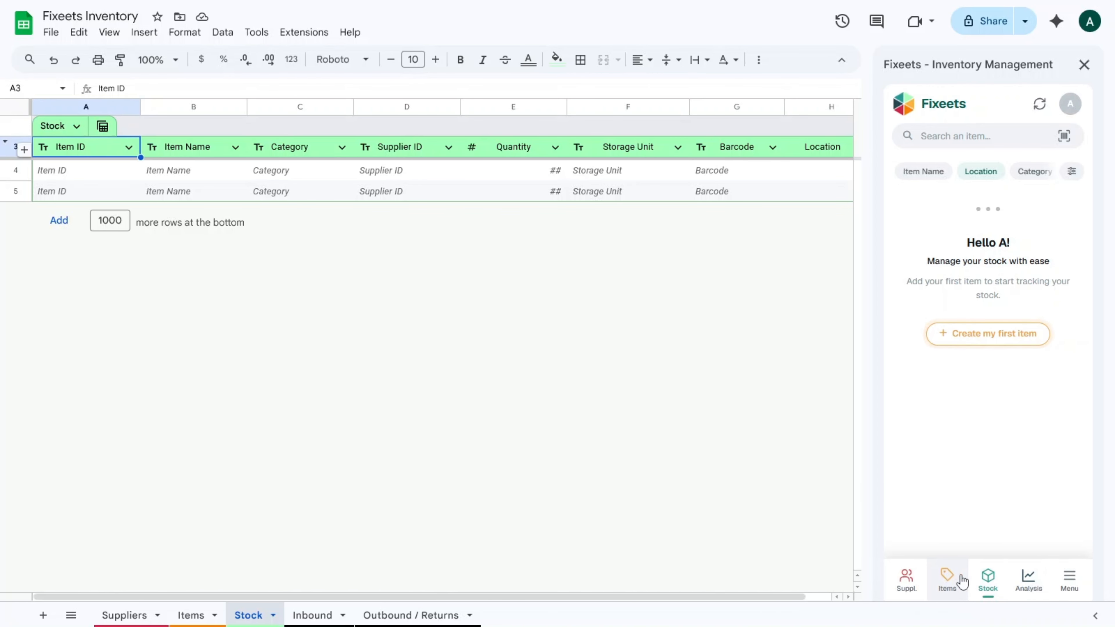
click(949, 584)
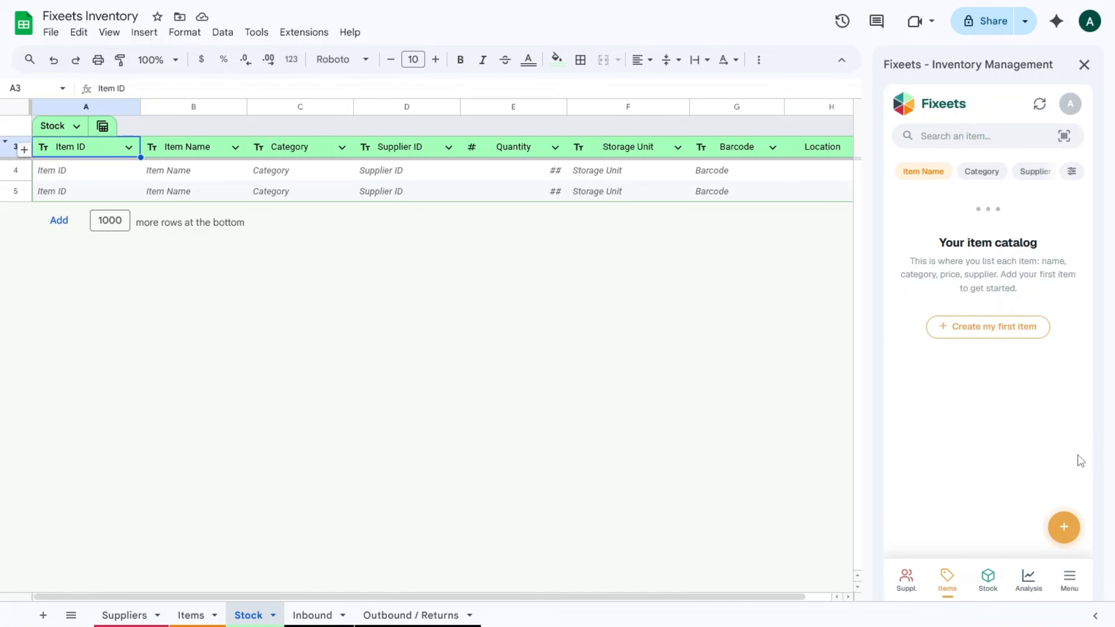
click(1064, 527)
click(1031, 432)
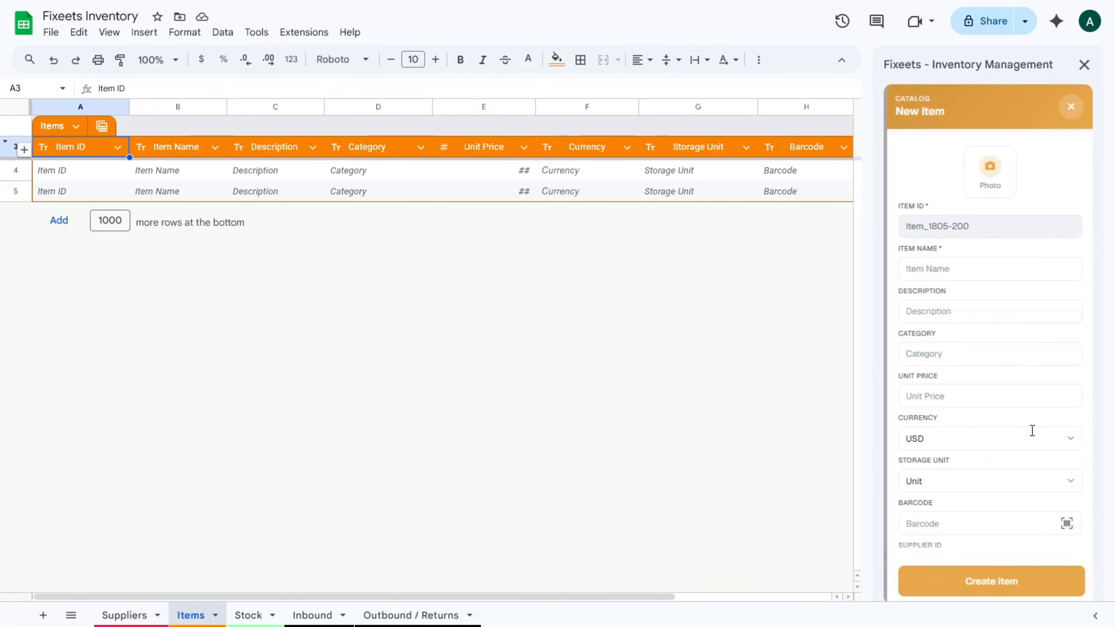
click(936, 268)
text(Intel Core)
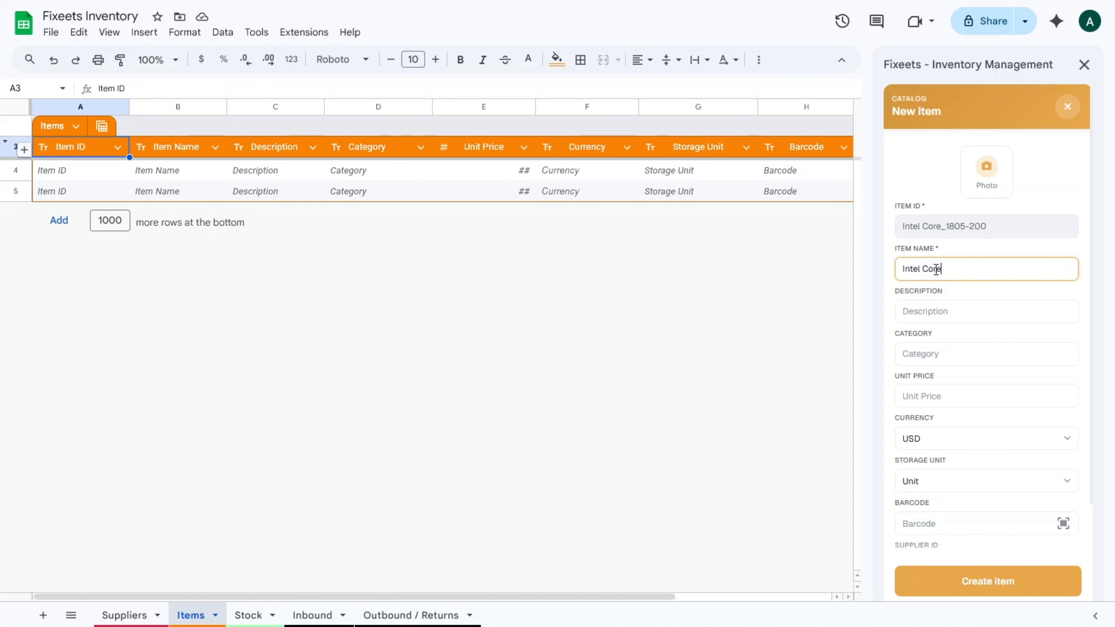
text( i9 12900K)
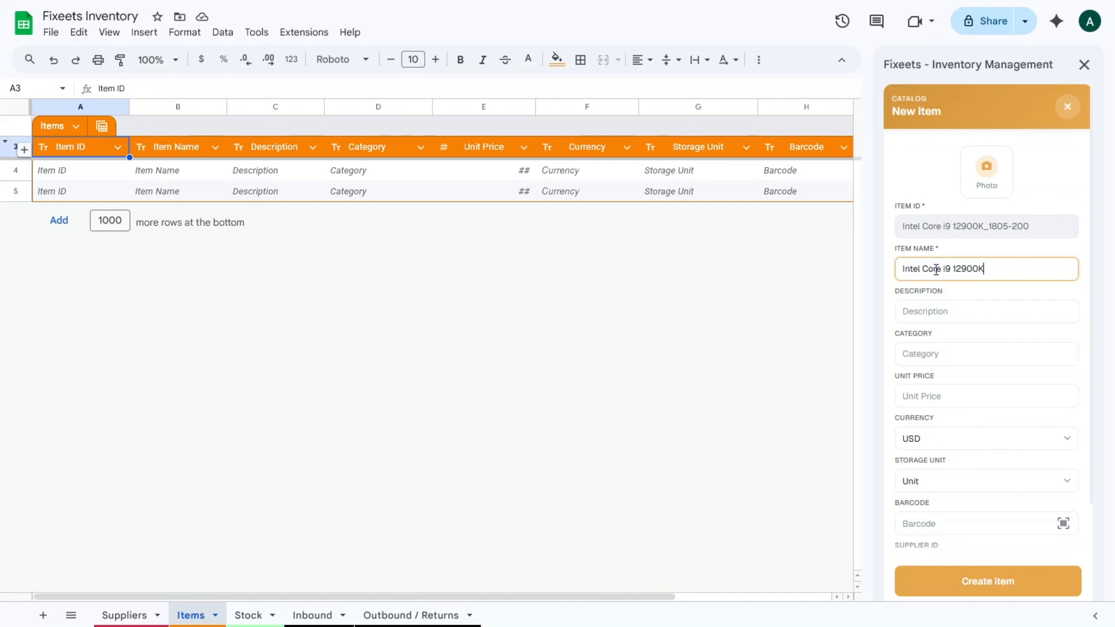
text( Processor)
click(938, 311)
text(Hight)
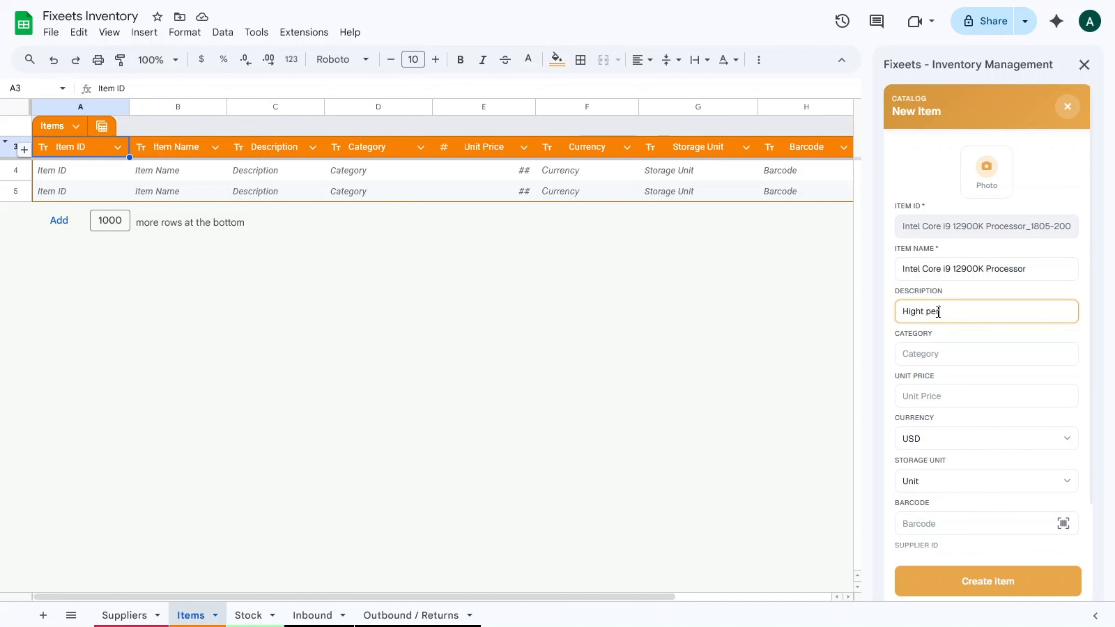
click(939, 351)
text(PC Compoa)
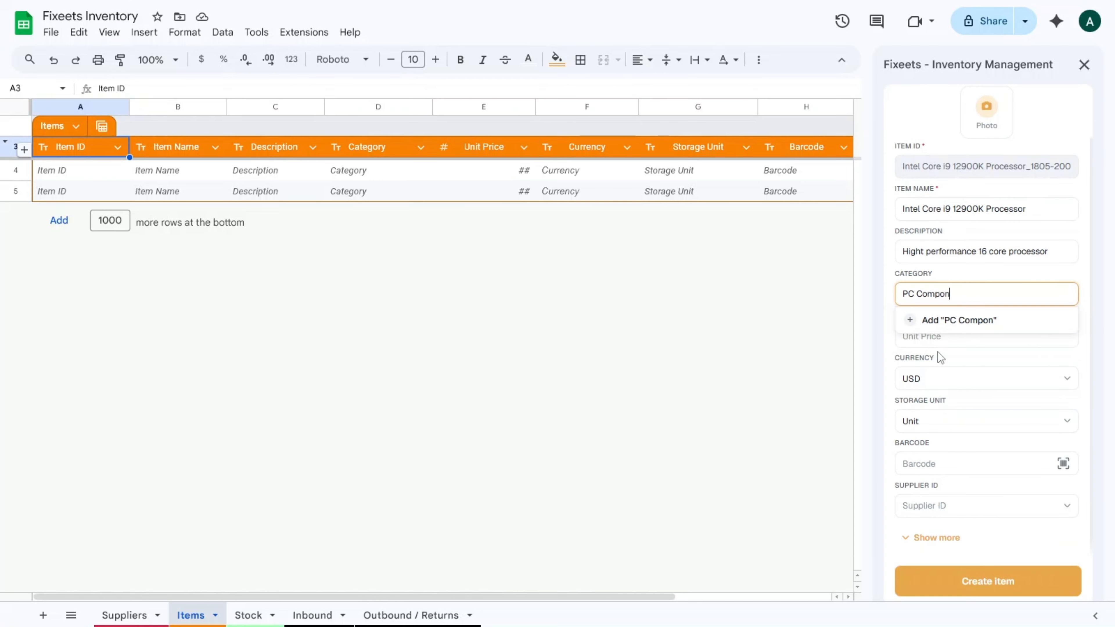
text(ents)
click(948, 335)
text(520)
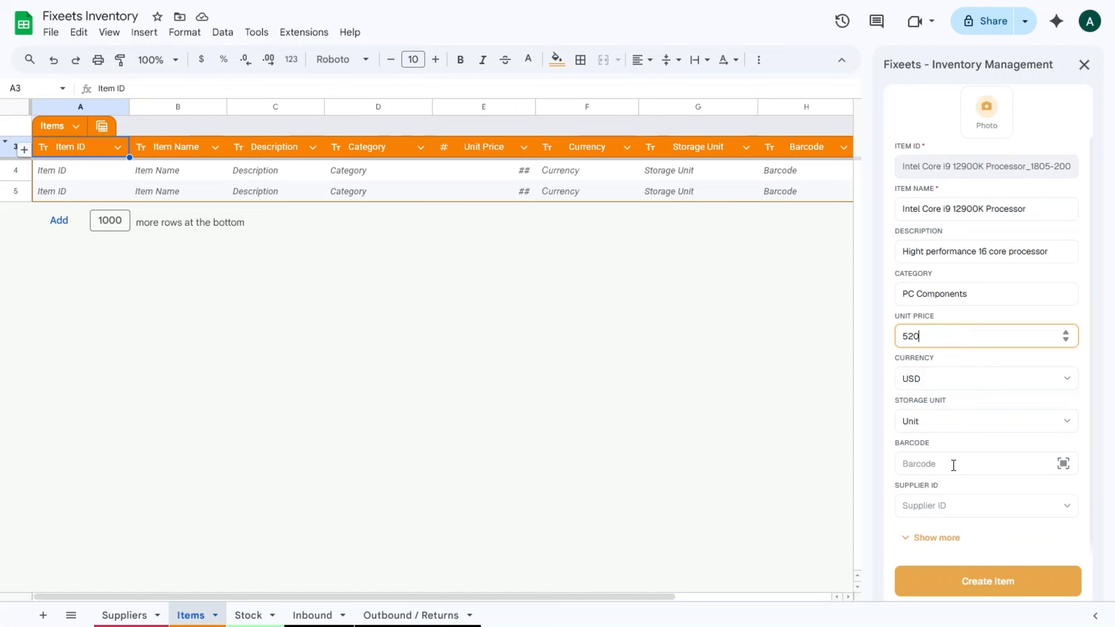
click(953, 465)
text(1234567890123)
Set supplier TechVision Solutions Ltd and safety stock 500, then create the item.
click(961, 506)
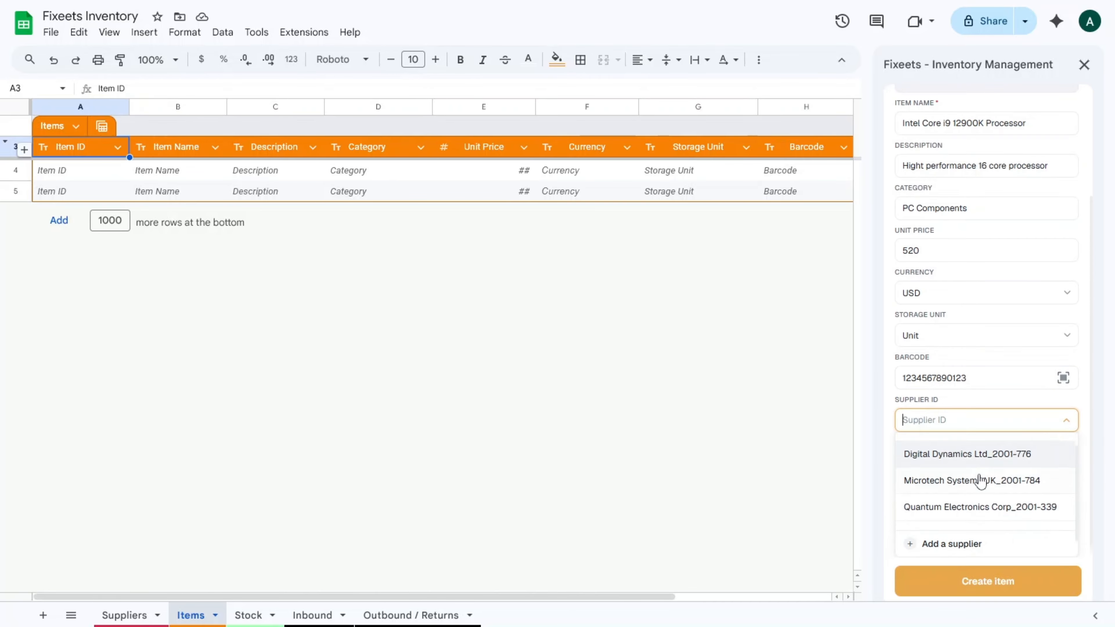
click(969, 514)
click(945, 537)
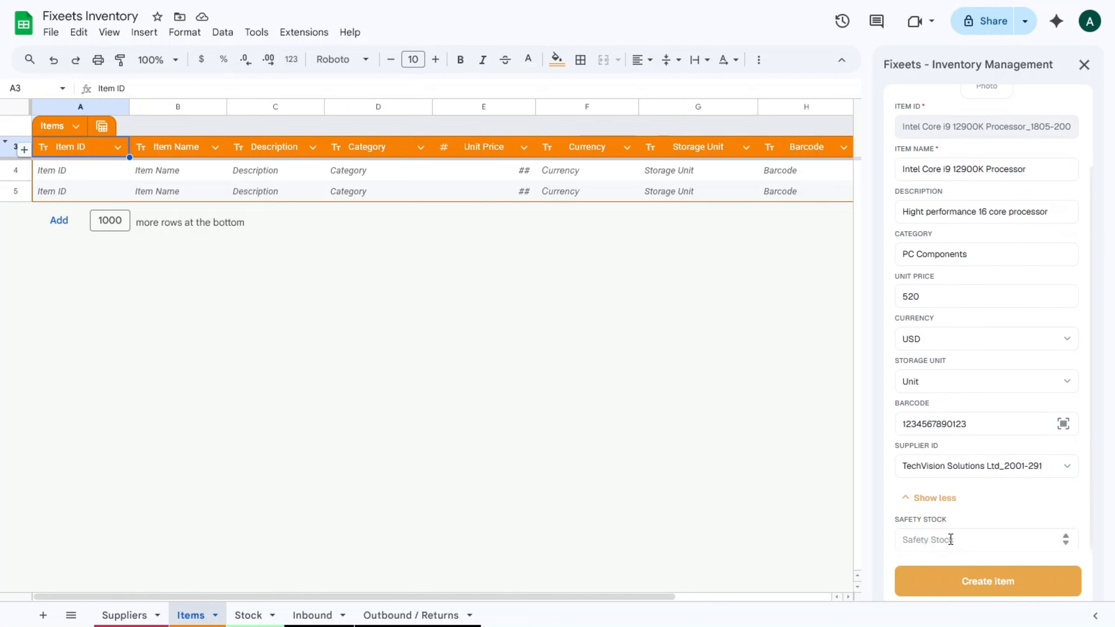
click(933, 536)
text(500)
click(974, 584)
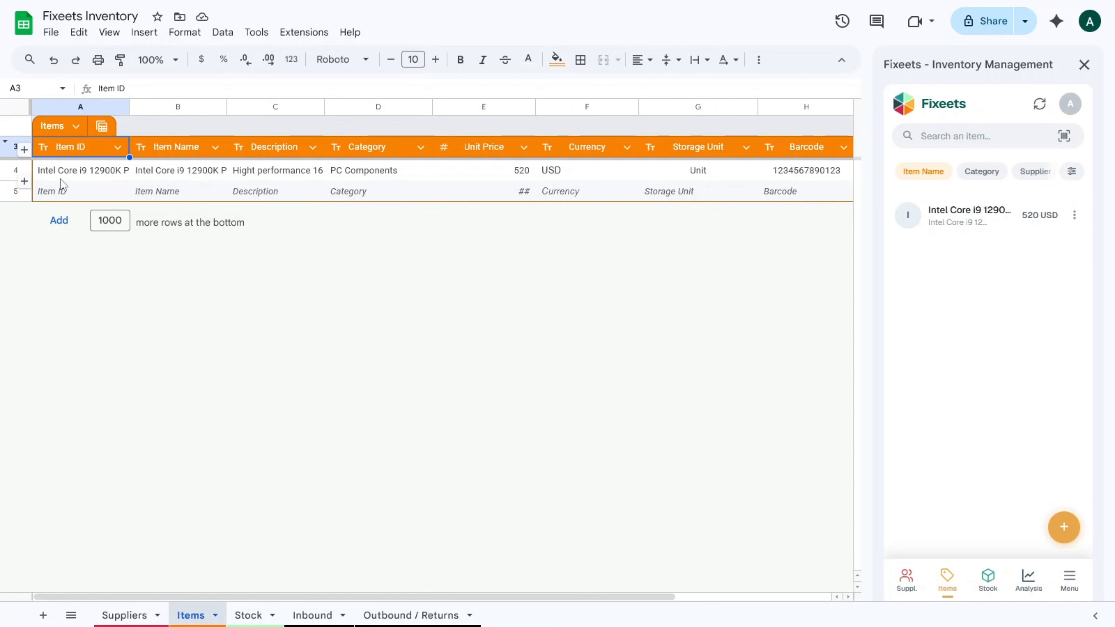
Paste seven more PC component products at cell A4, refresh the Fixeets item list, and view Stock.
click(26, 170)
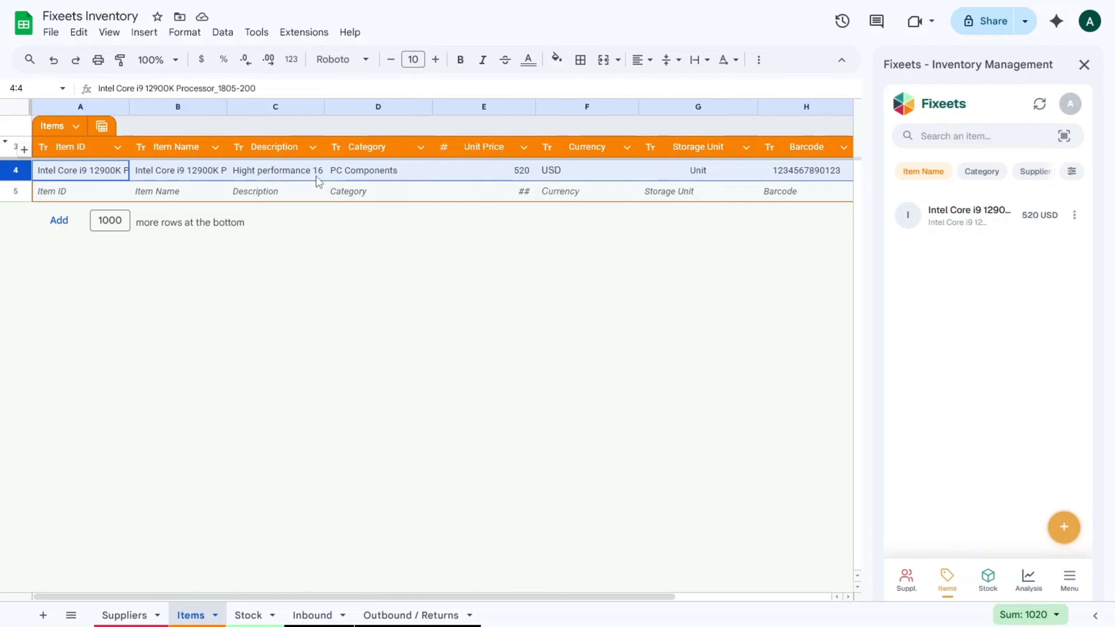
click(815, 190)
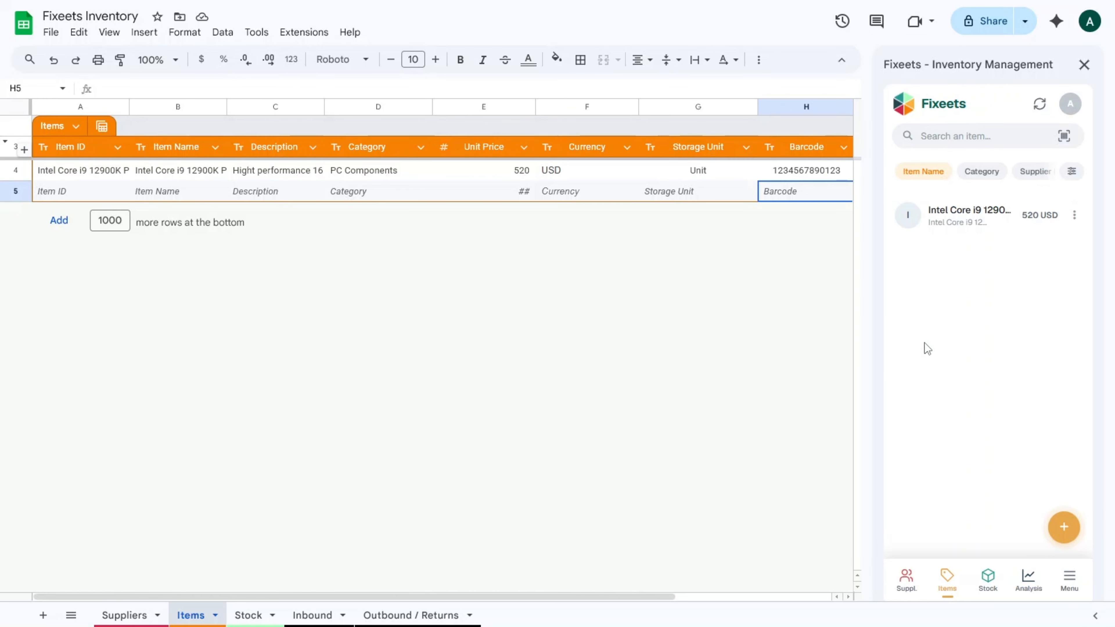
click(93, 171)
right_click(93, 171)
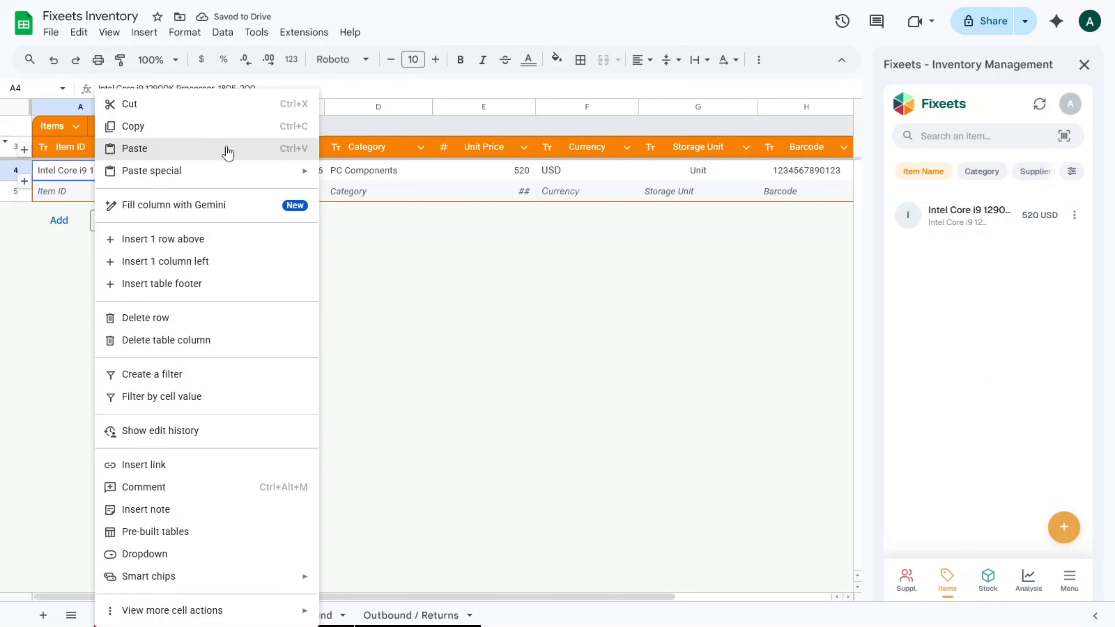
click(228, 153)
click(653, 452)
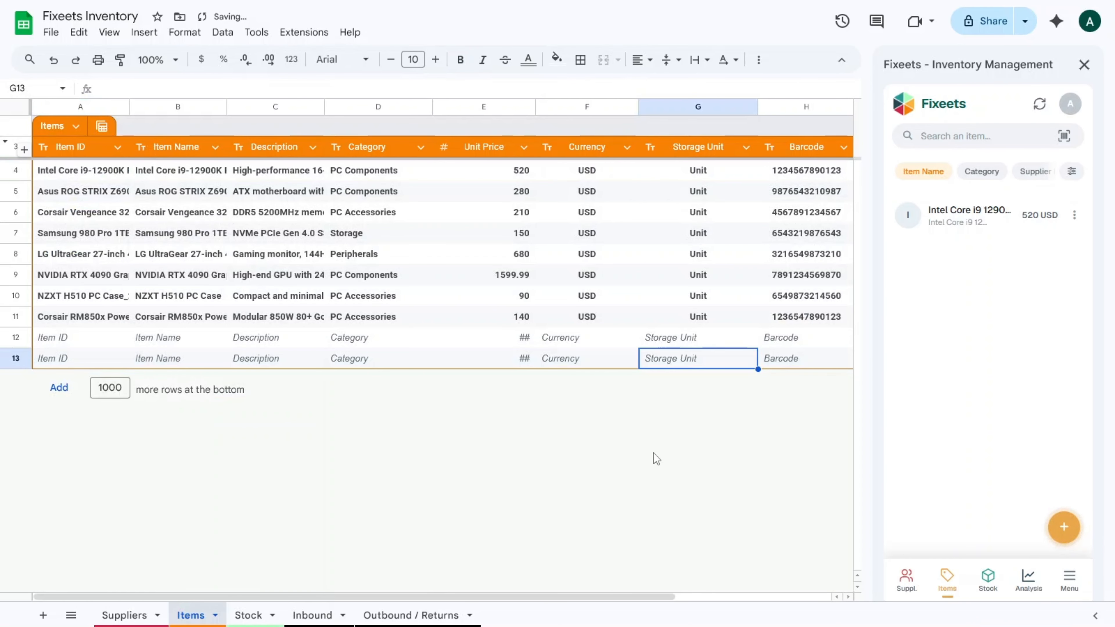
click(1045, 104)
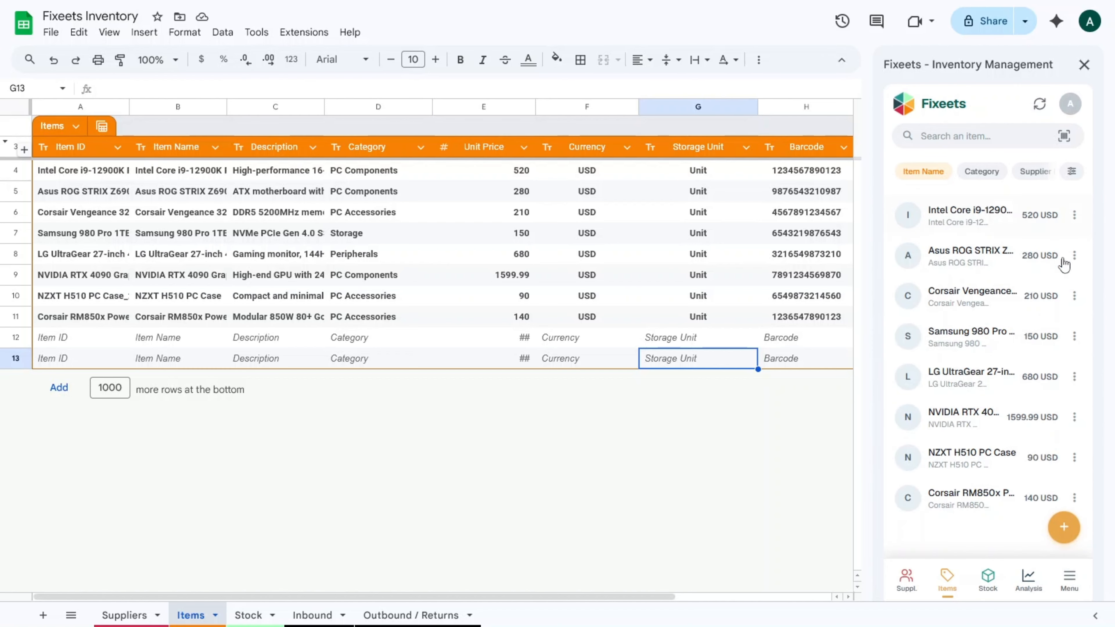
click(988, 580)
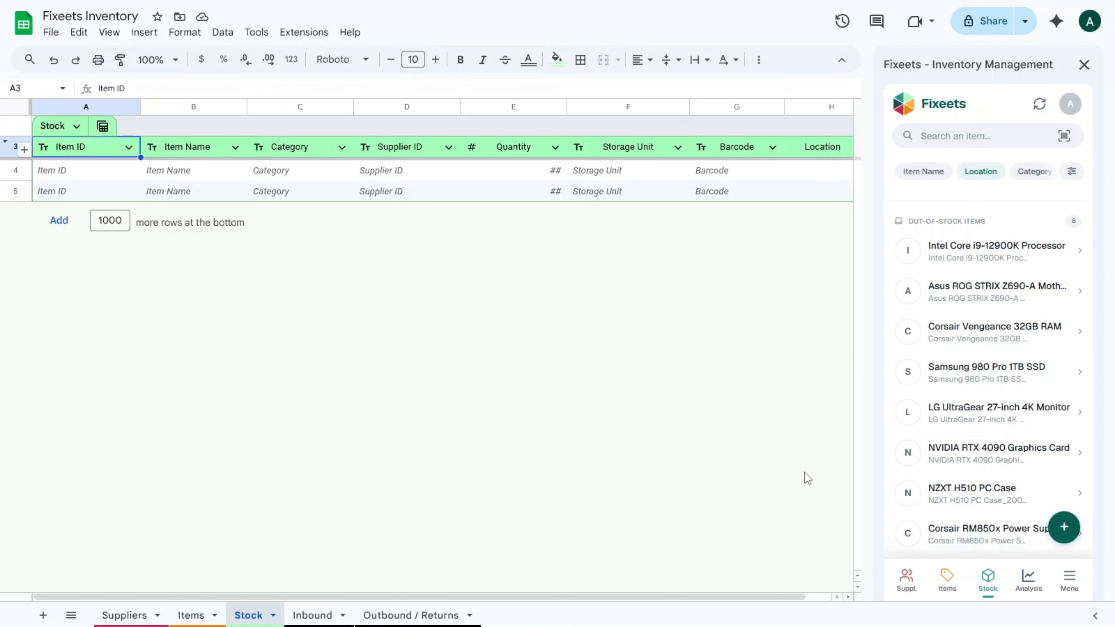
Record an inbound of 50 Intel Core i9-12900K units at new location A1.
click(1065, 529)
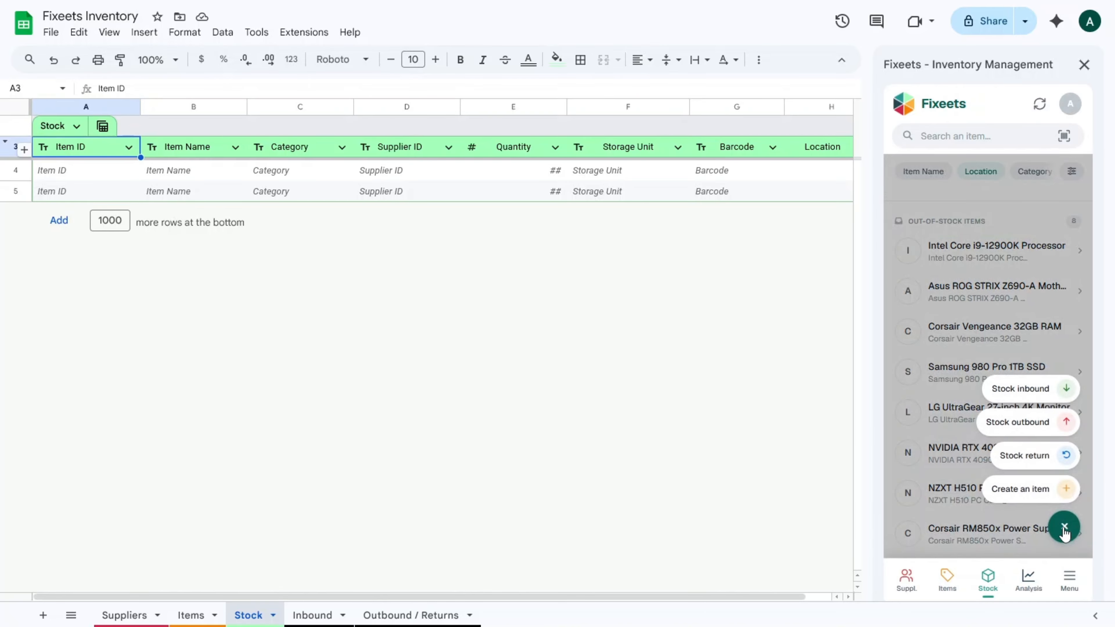
click(1023, 391)
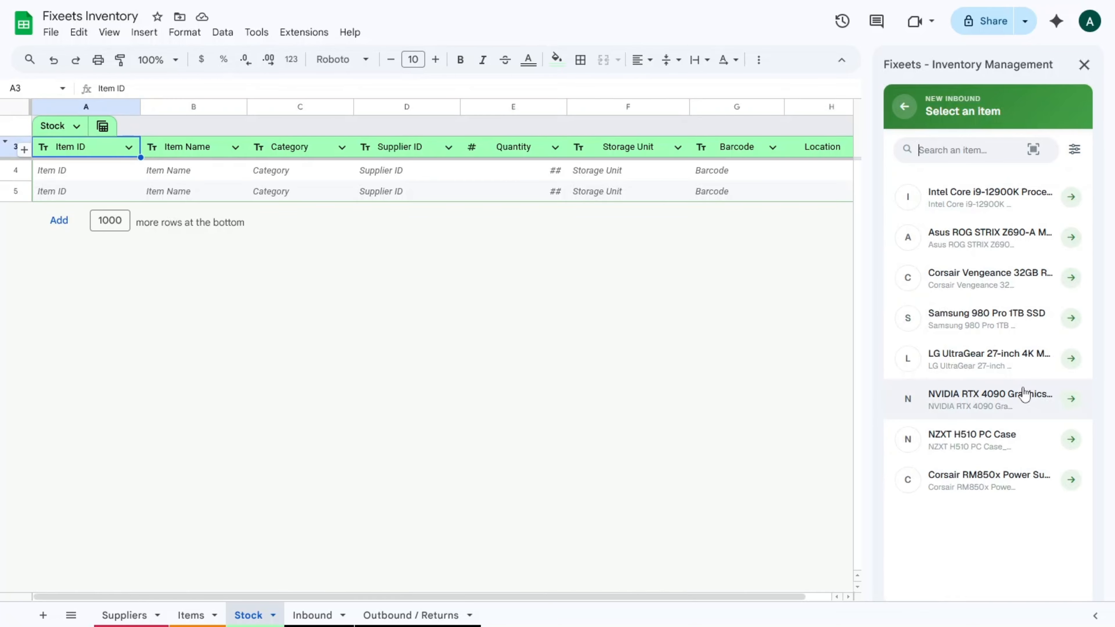
click(1009, 204)
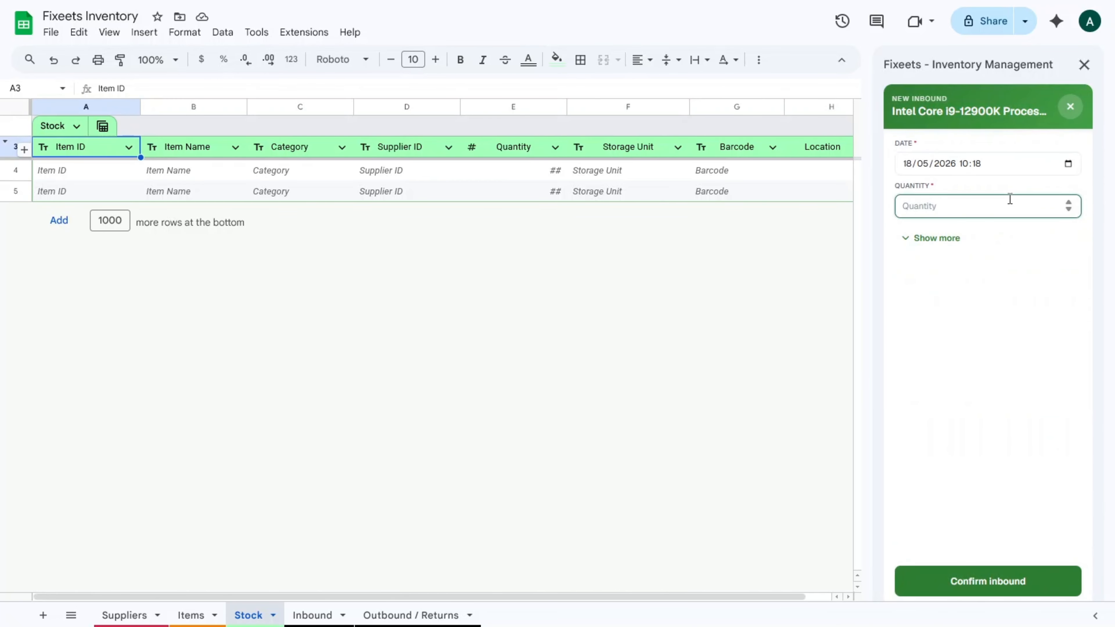
text(50)
click(939, 242)
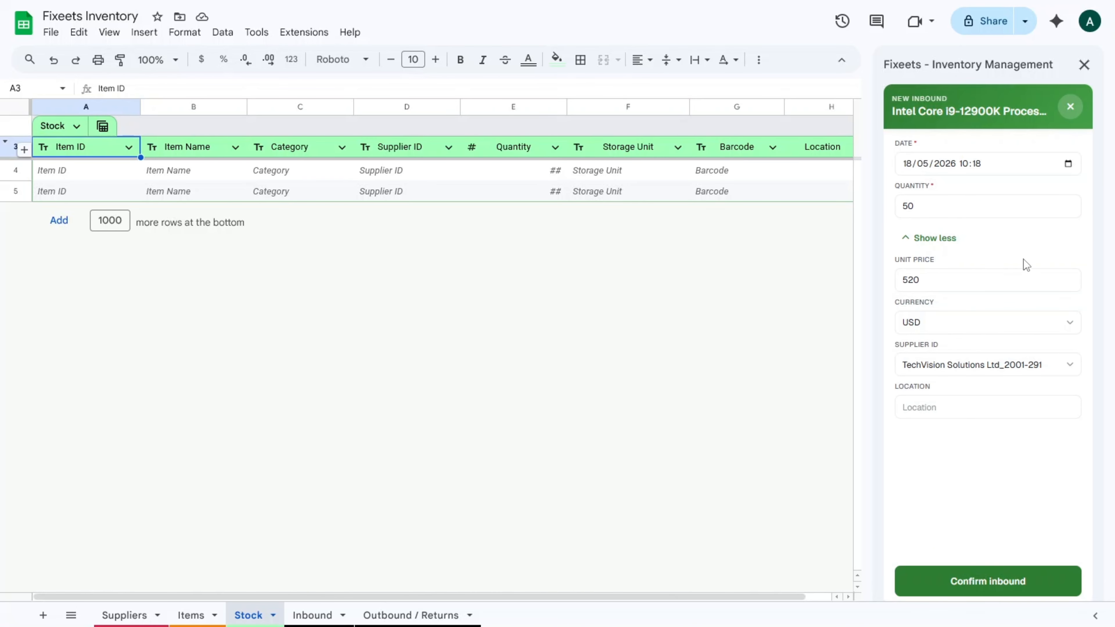
click(932, 408)
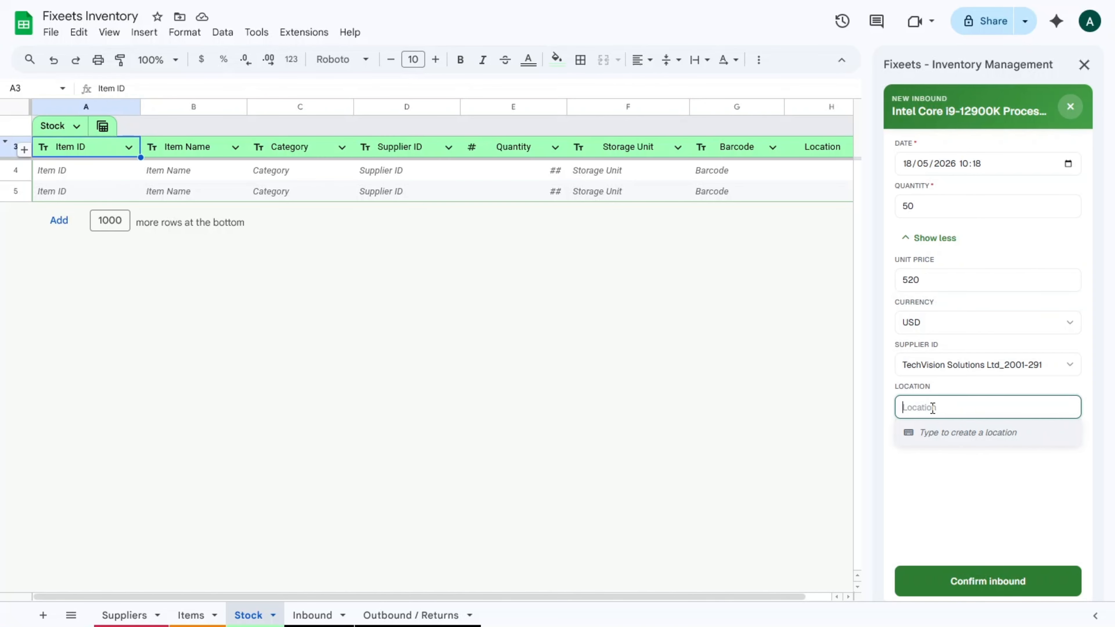
text(A1)
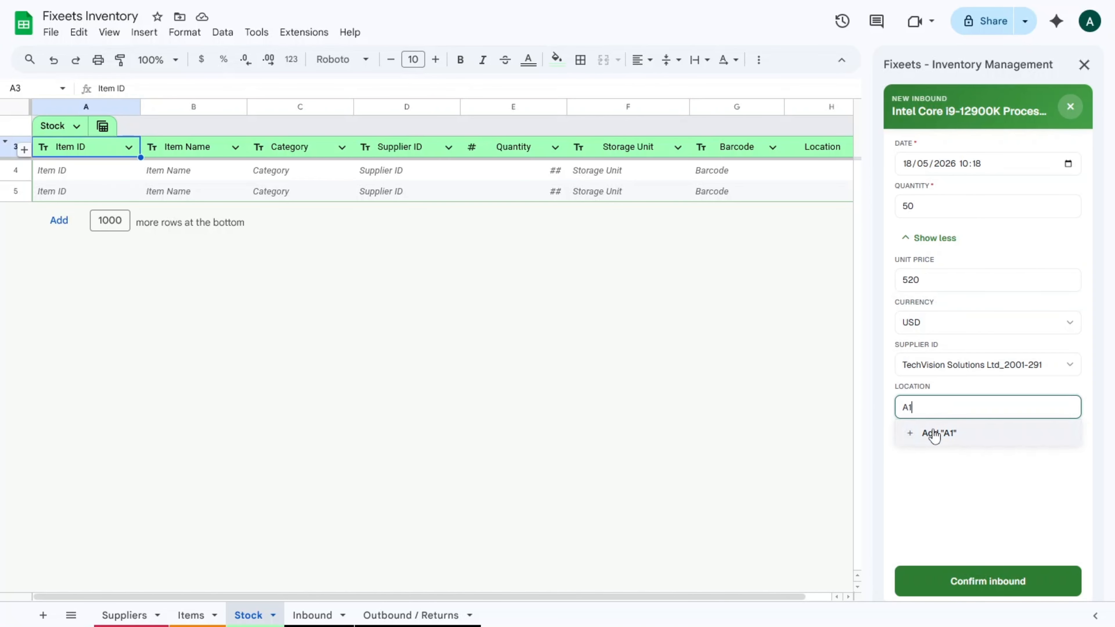
click(935, 433)
click(1005, 587)
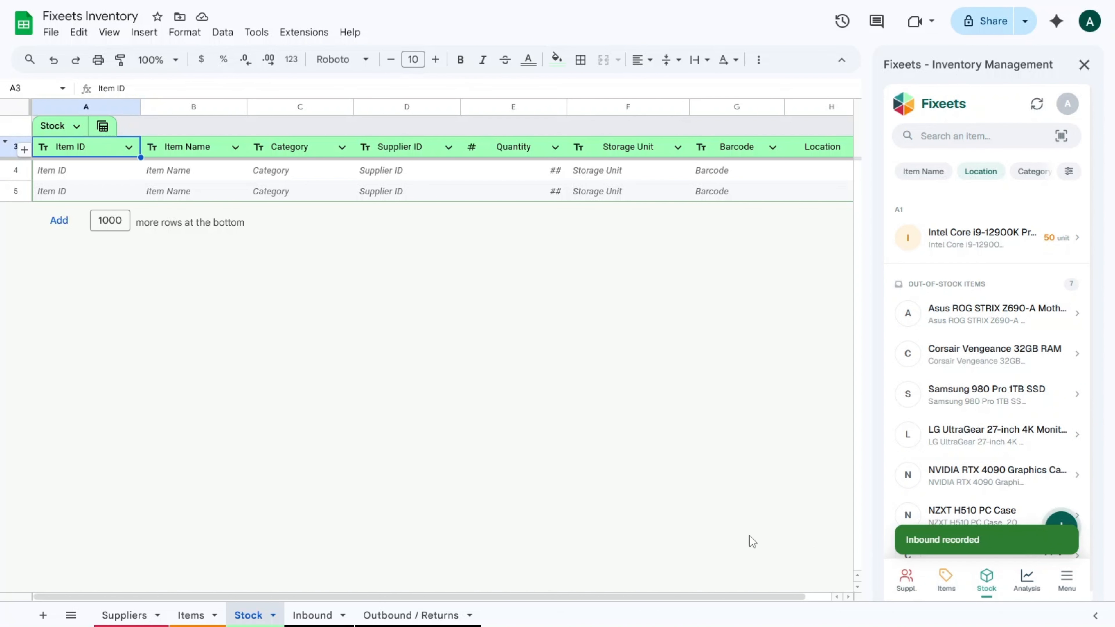
Check the new Stock row, then bold the Inbound sheet entry in row 4.
click(17, 171)
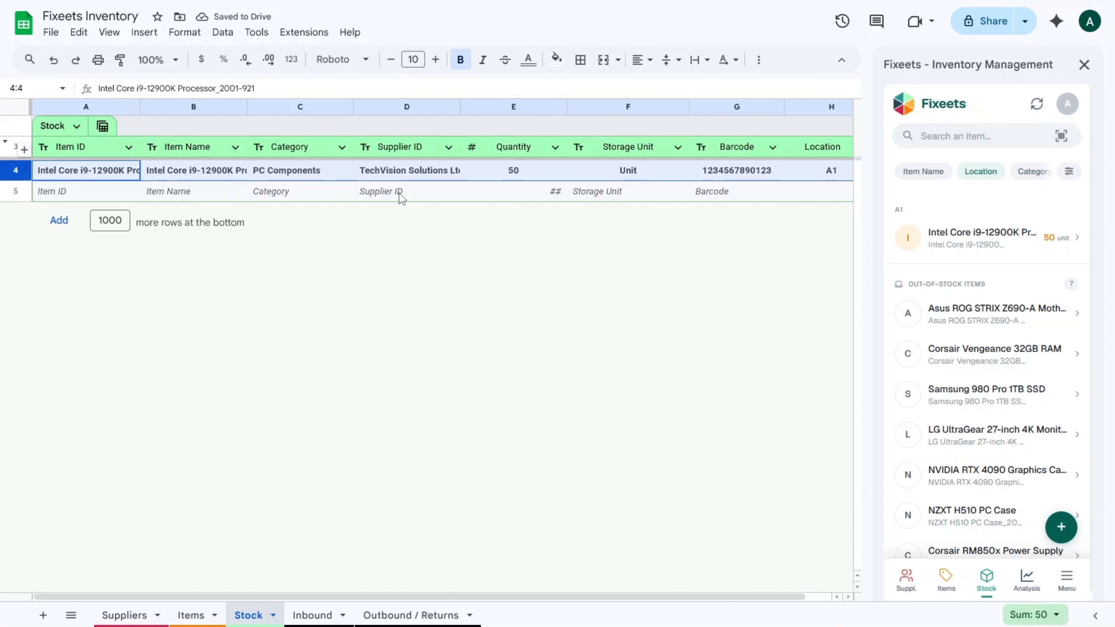
click(305, 616)
click(10, 170)
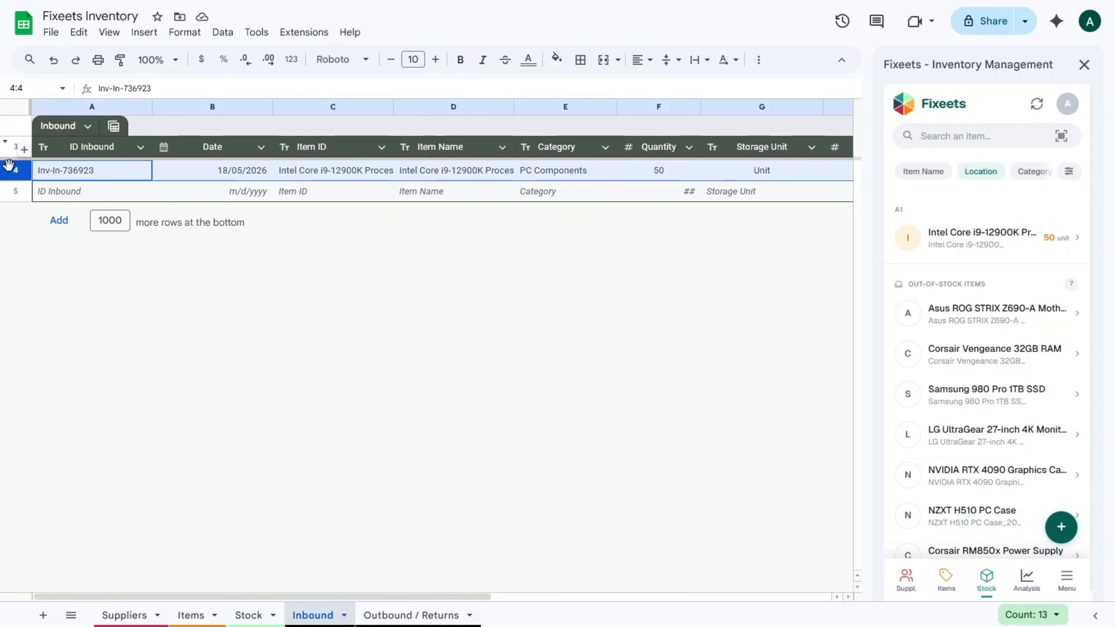
key(ctrl+b)
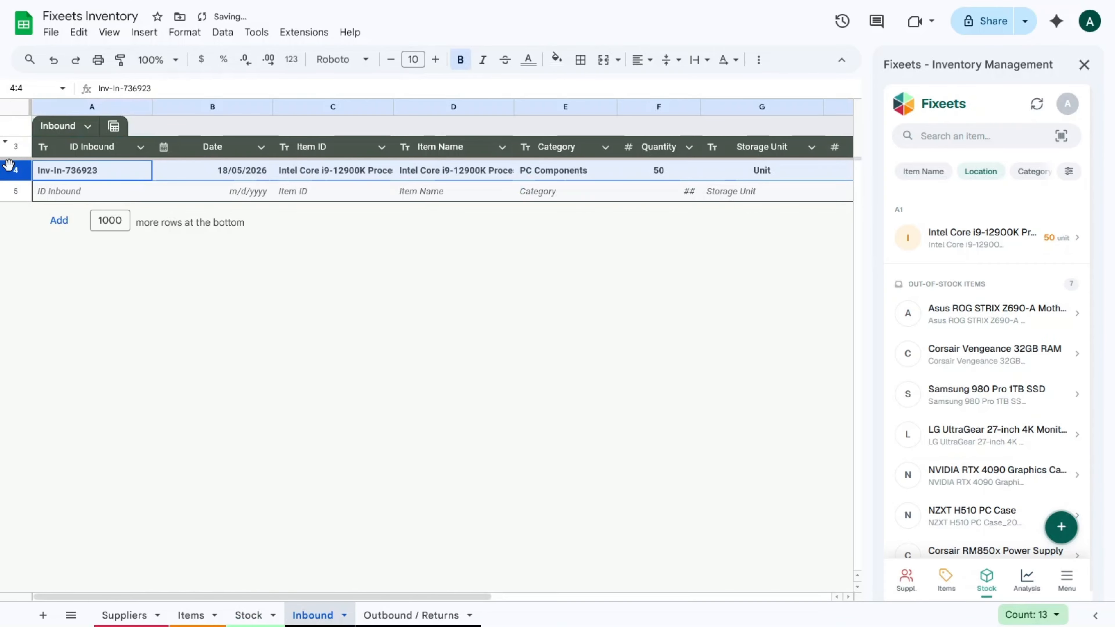
click(657, 200)
scroll(658, 202, right, 5)
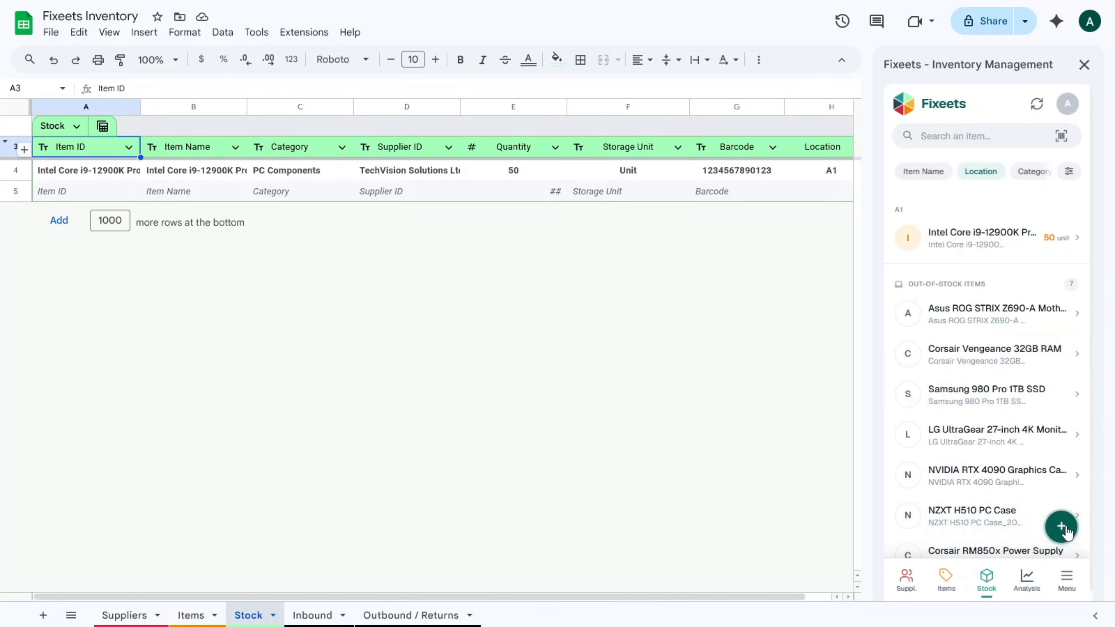
Record an outbound of 30 Intel Core i9-12900K units from location A1.
click(1062, 527)
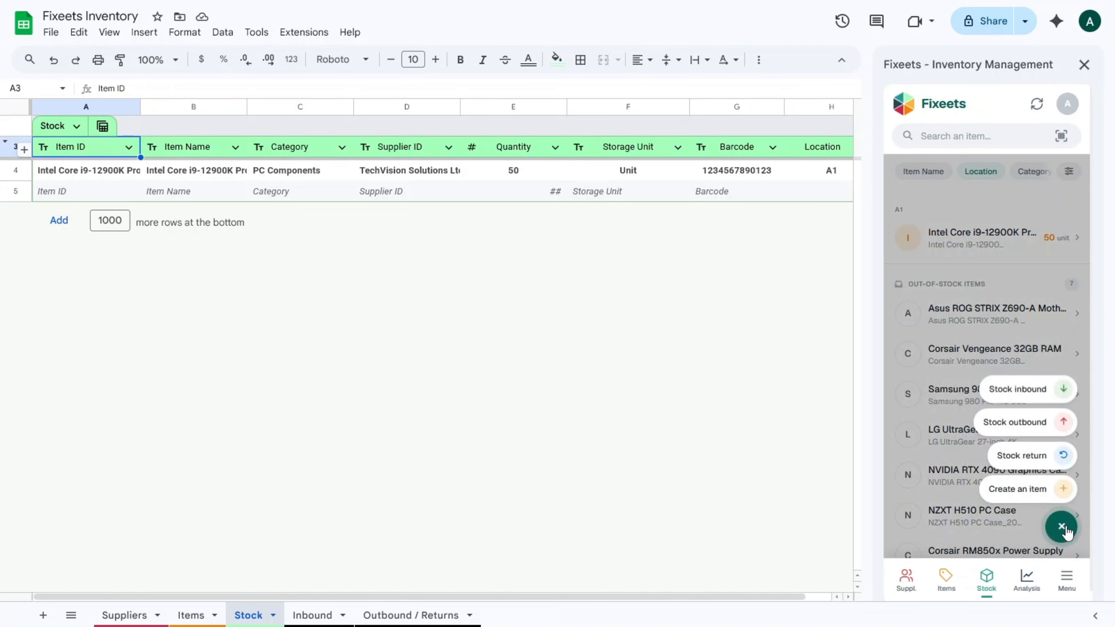
click(1015, 428)
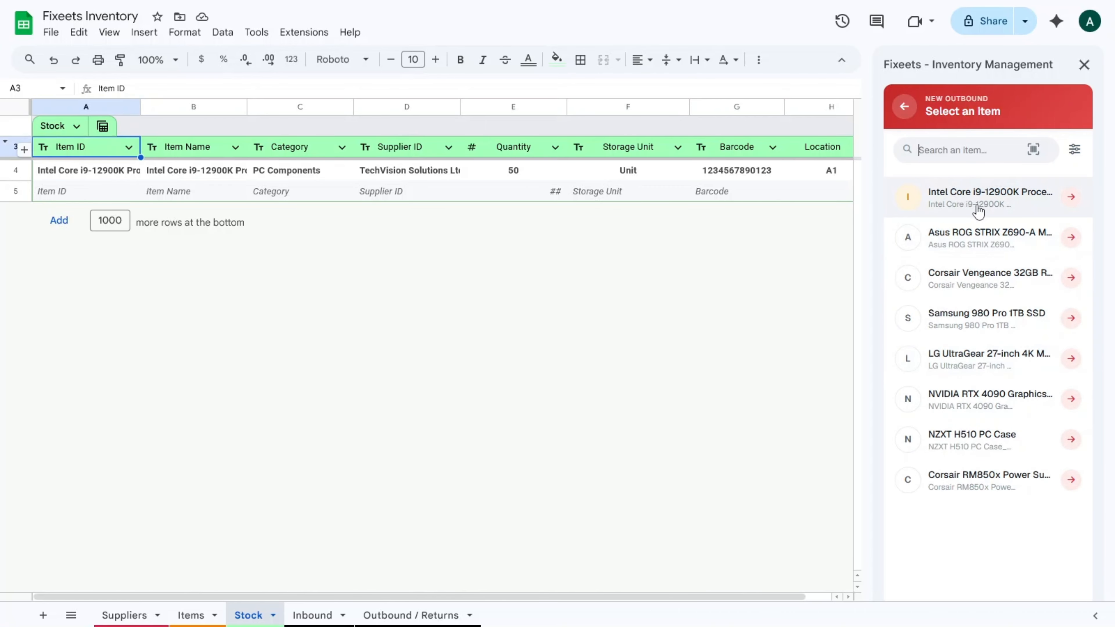
click(978, 210)
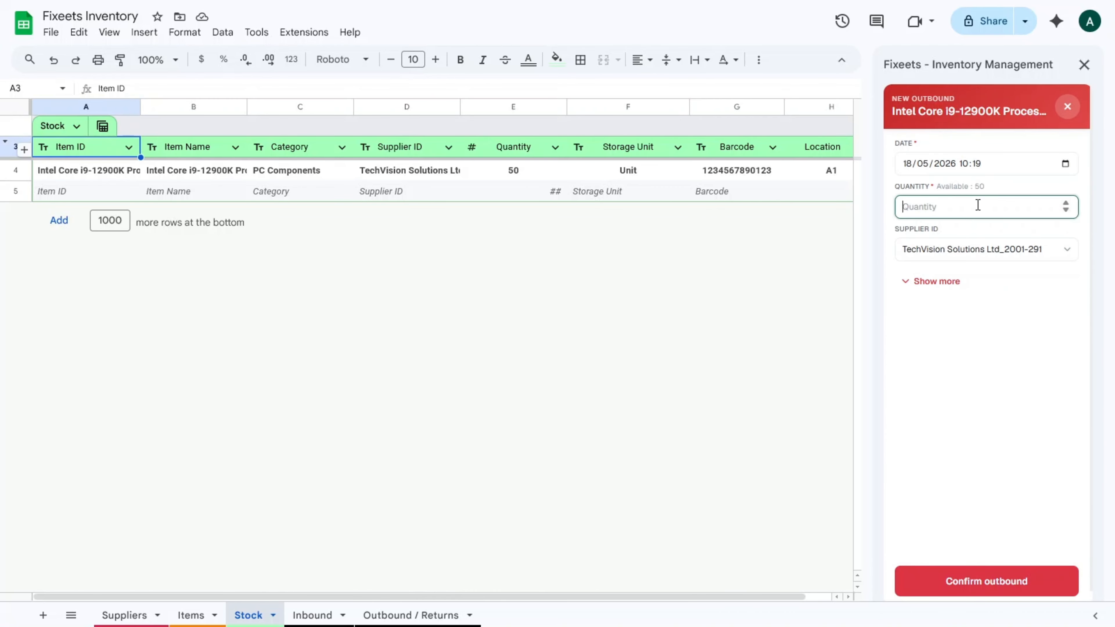
text(30)
click(1019, 188)
click(943, 282)
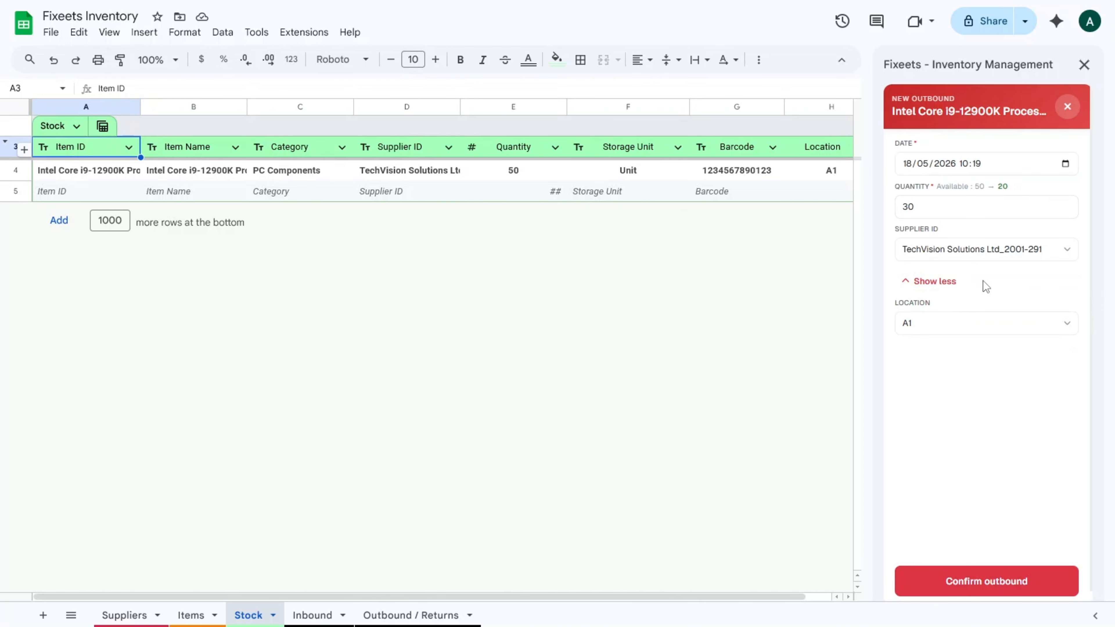
click(975, 586)
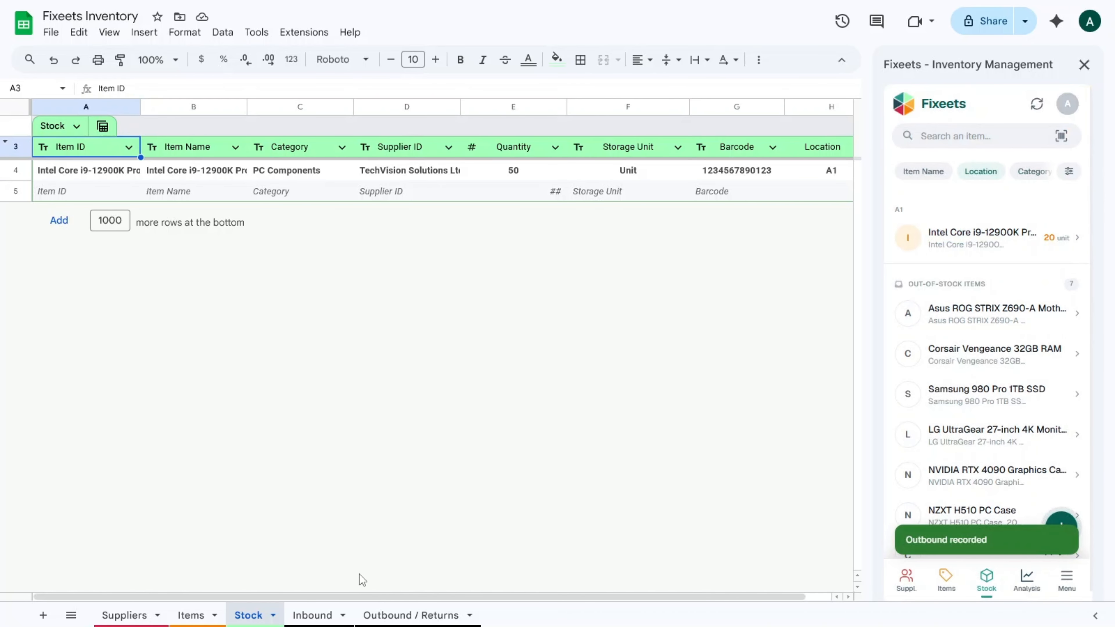
Verify 20 units remain in Stock and review the new Outbound / Returns row 4.
click(515, 177)
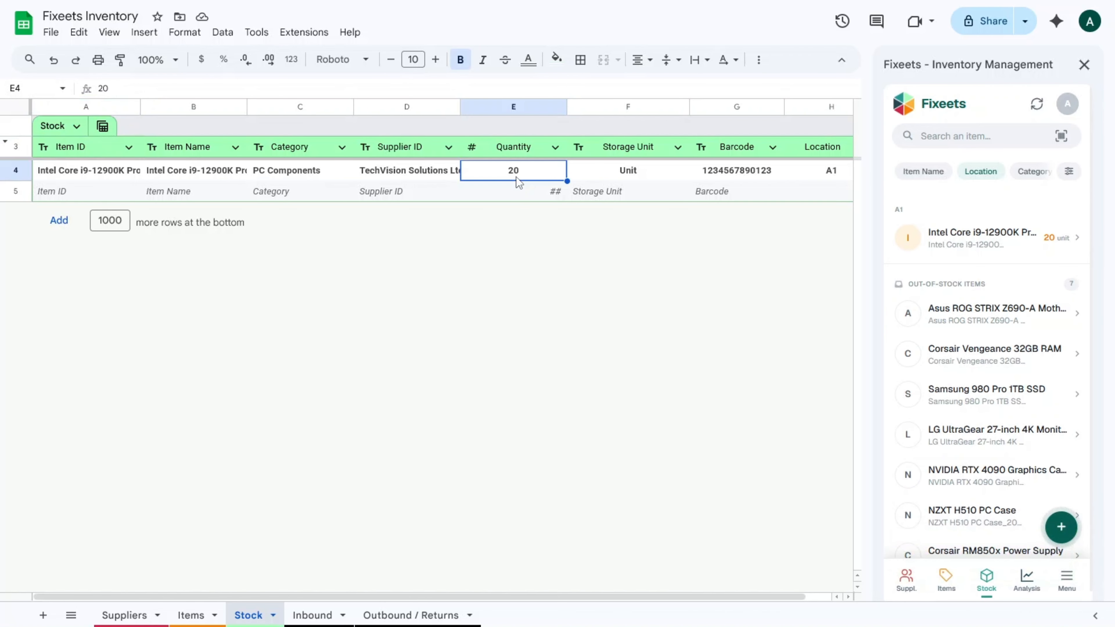
click(410, 615)
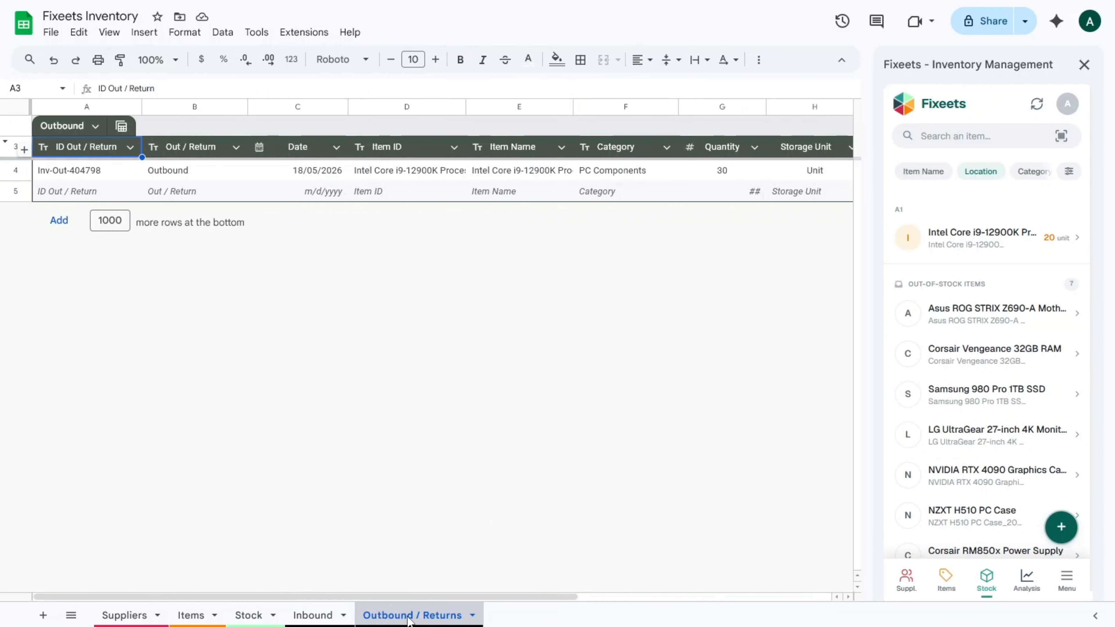
click(17, 171)
click(174, 191)
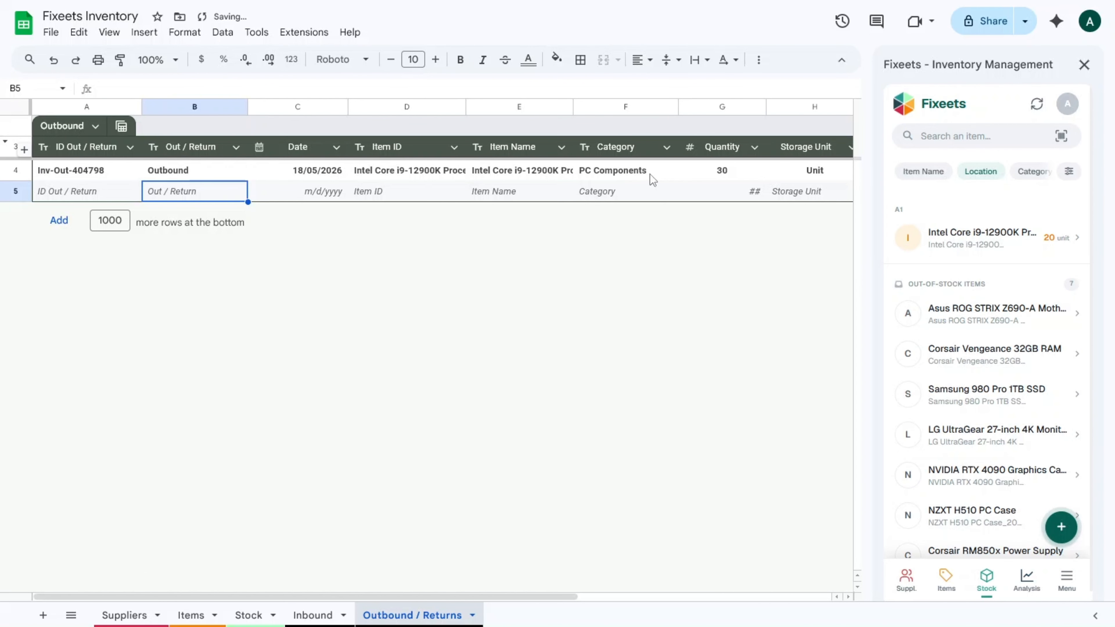
scroll(649, 173, right, 3)
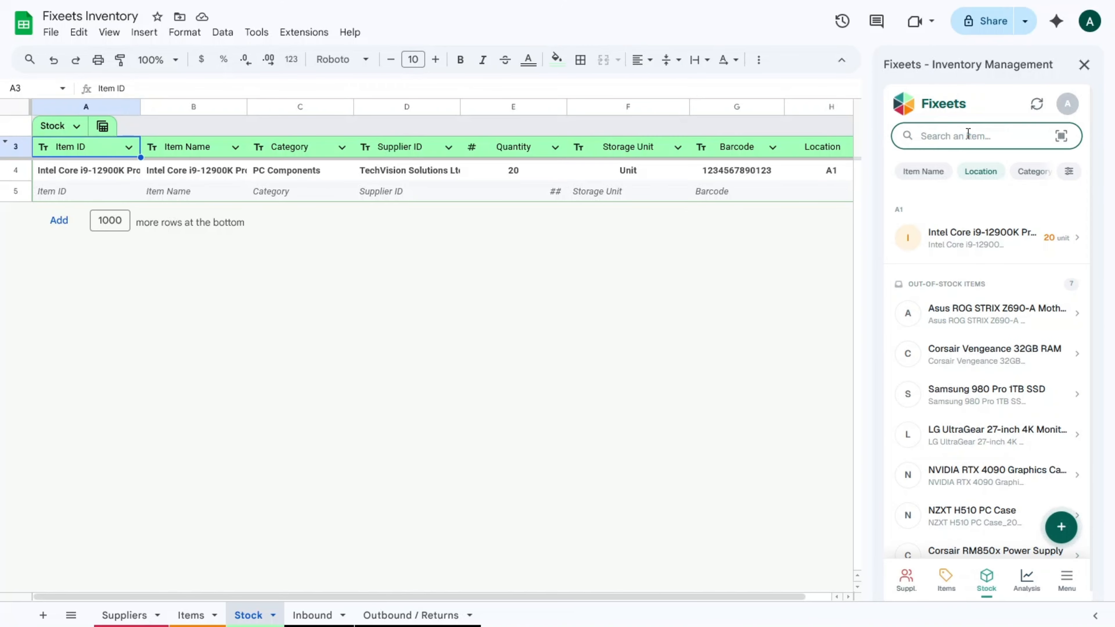
Find the NVIDIA RTX 4090 and record an inbound of 70 units at location A1.
text(Nvid)
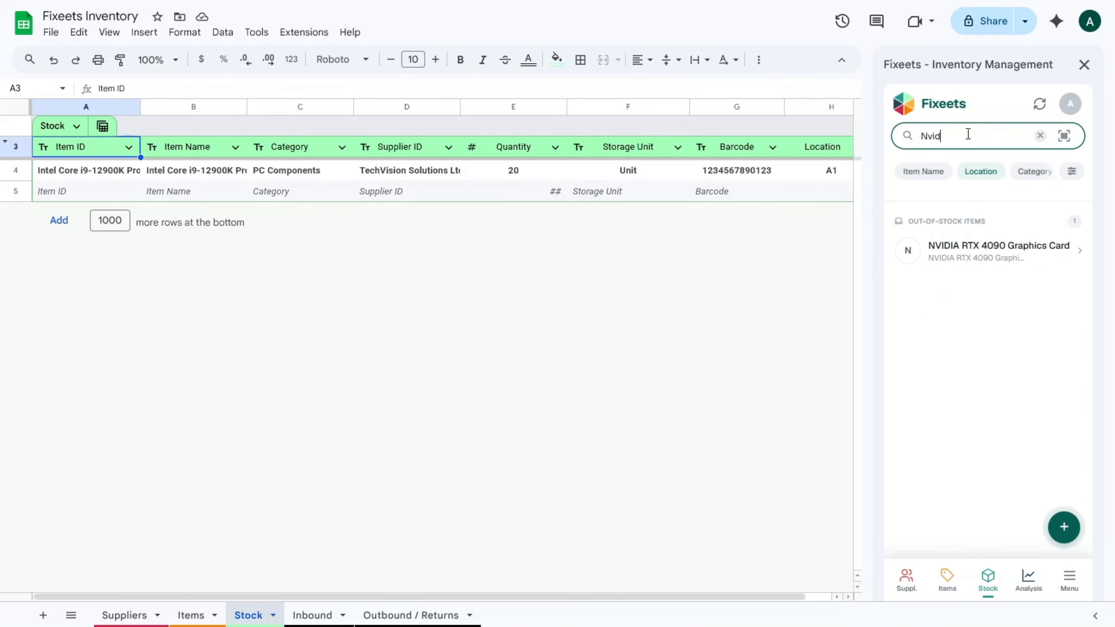
click(990, 253)
click(929, 231)
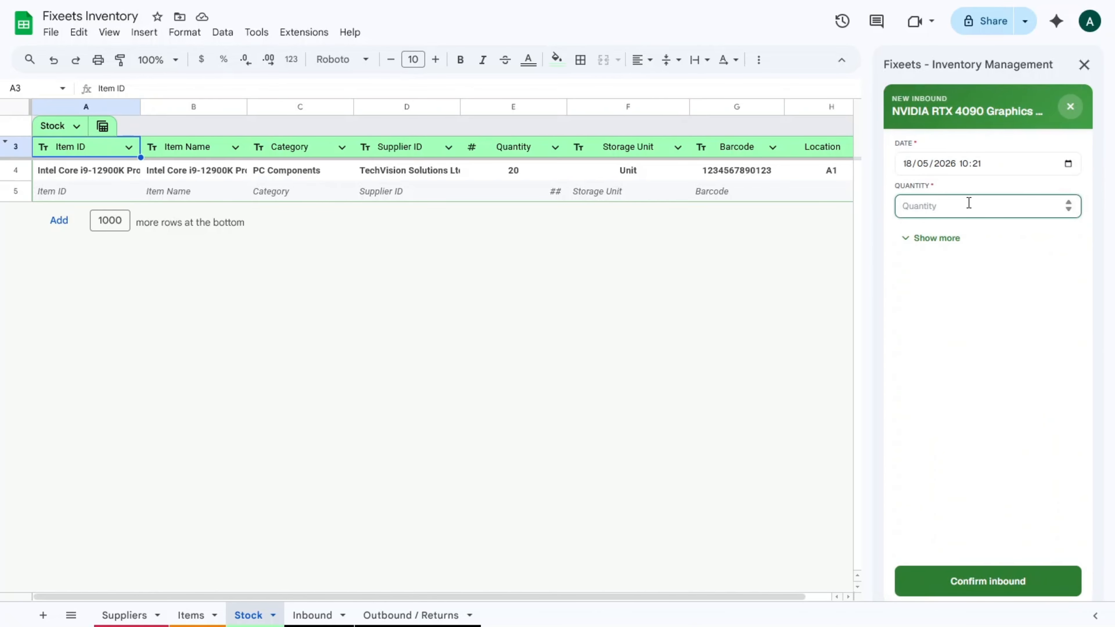
text(70)
click(946, 239)
click(937, 407)
click(923, 431)
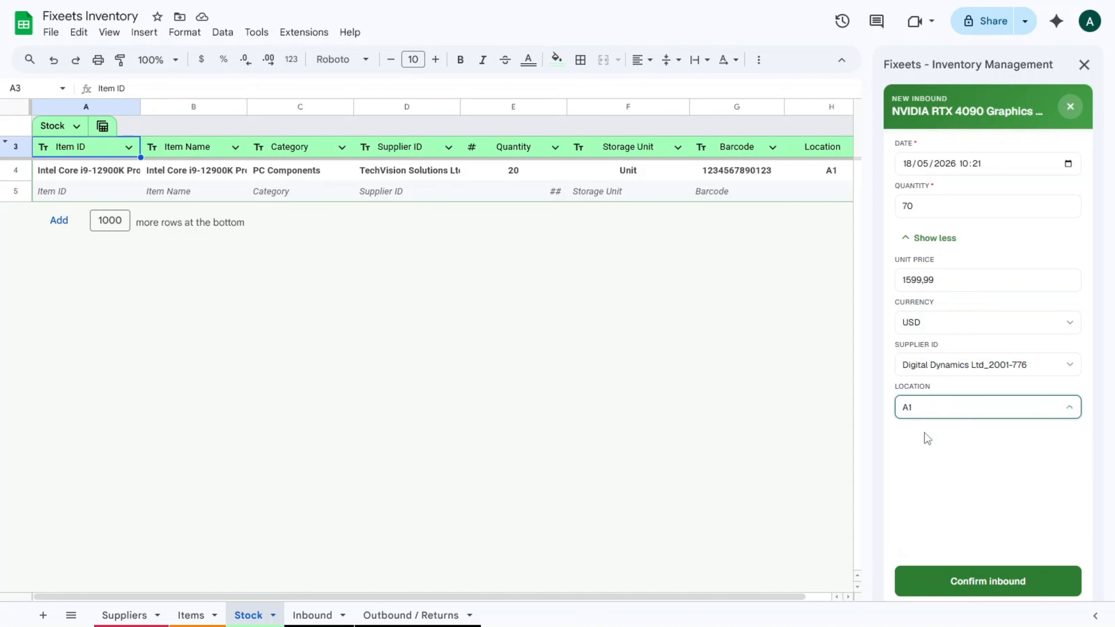
click(989, 584)
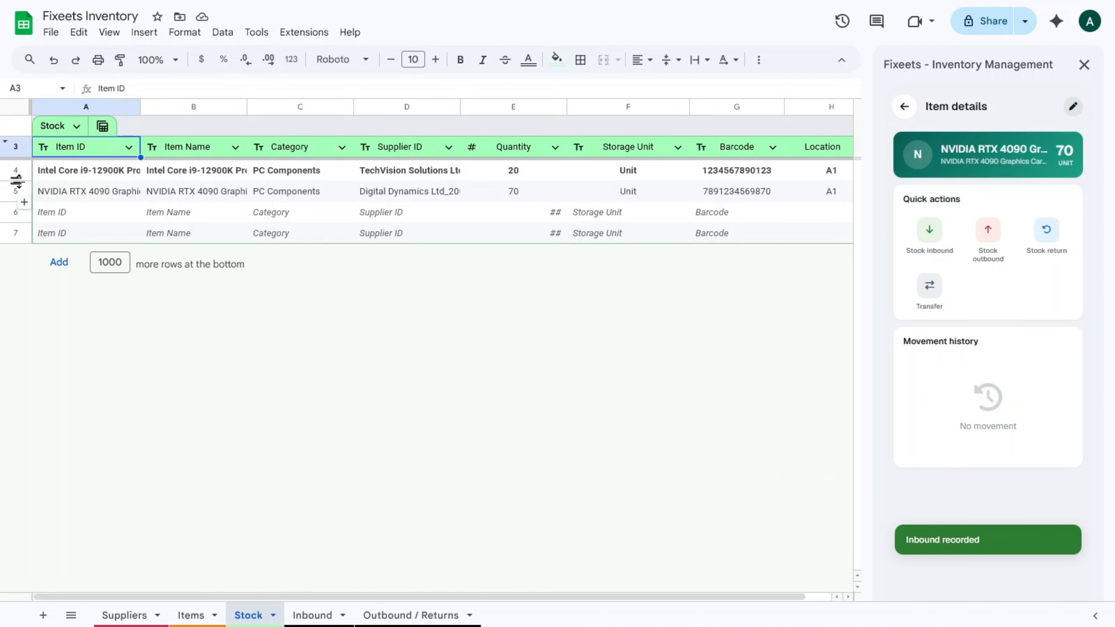
Make the new RTX 4090 row 5 in the Stock sheet bold.
click(16, 191)
key(ctrl+b)
click(299, 213)
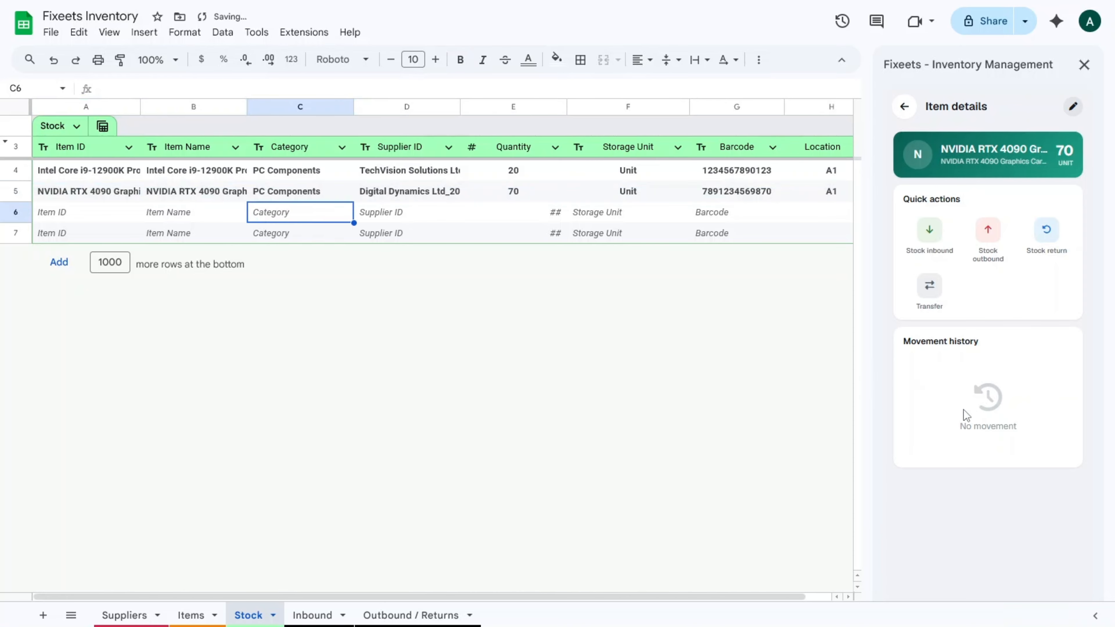
Ship out 30 RTX 4090 cards, confirm 40 remain in cell E5, and return to the stock list.
click(986, 243)
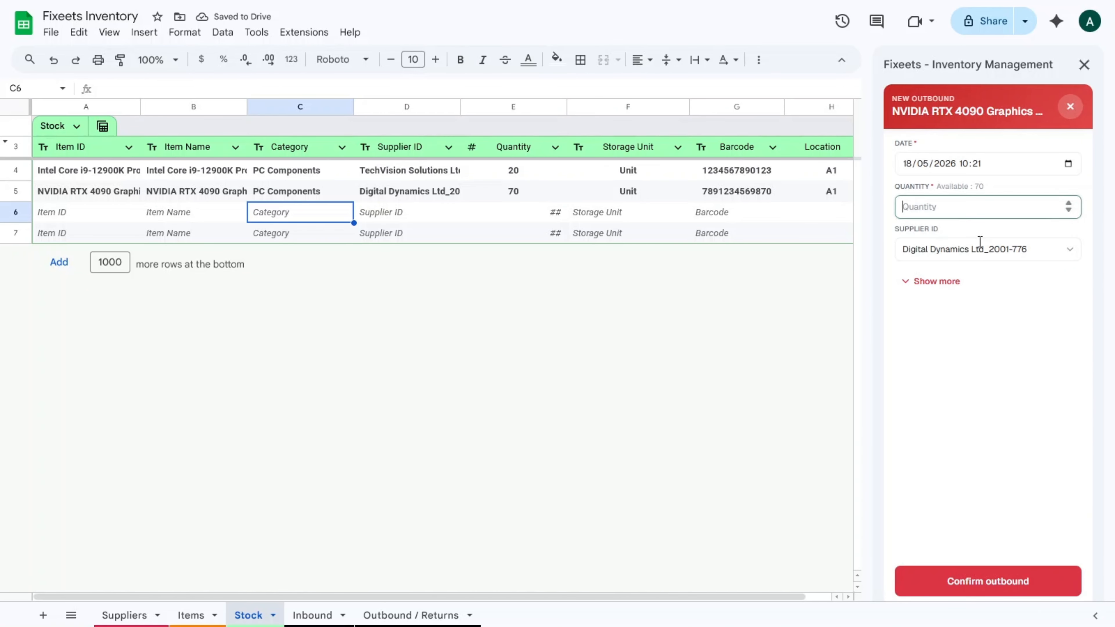
click(966, 209)
text(30)
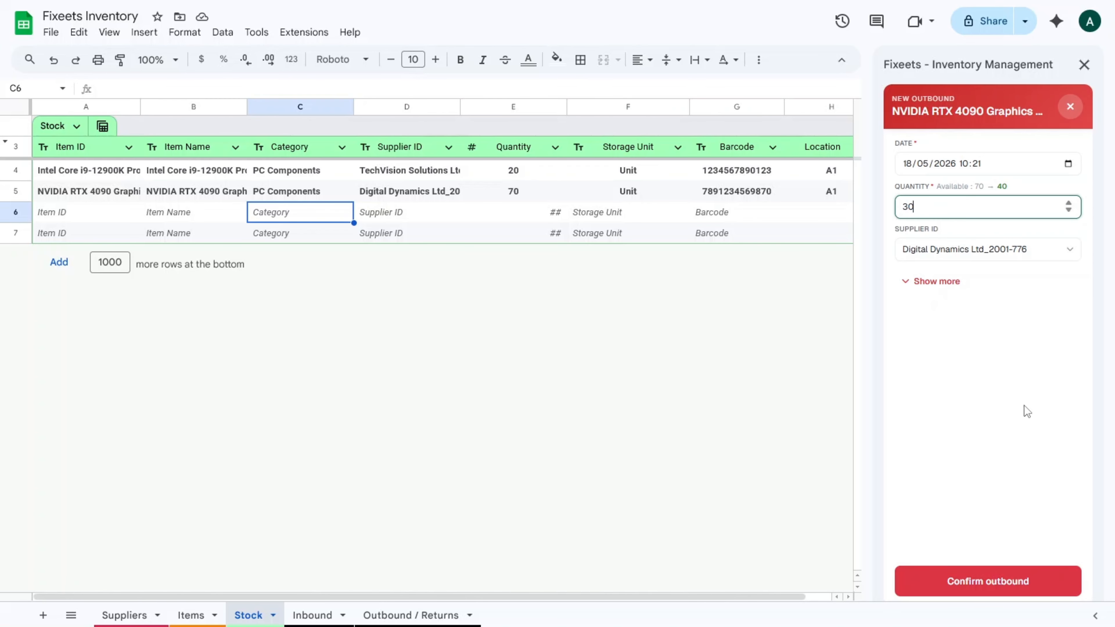
click(965, 582)
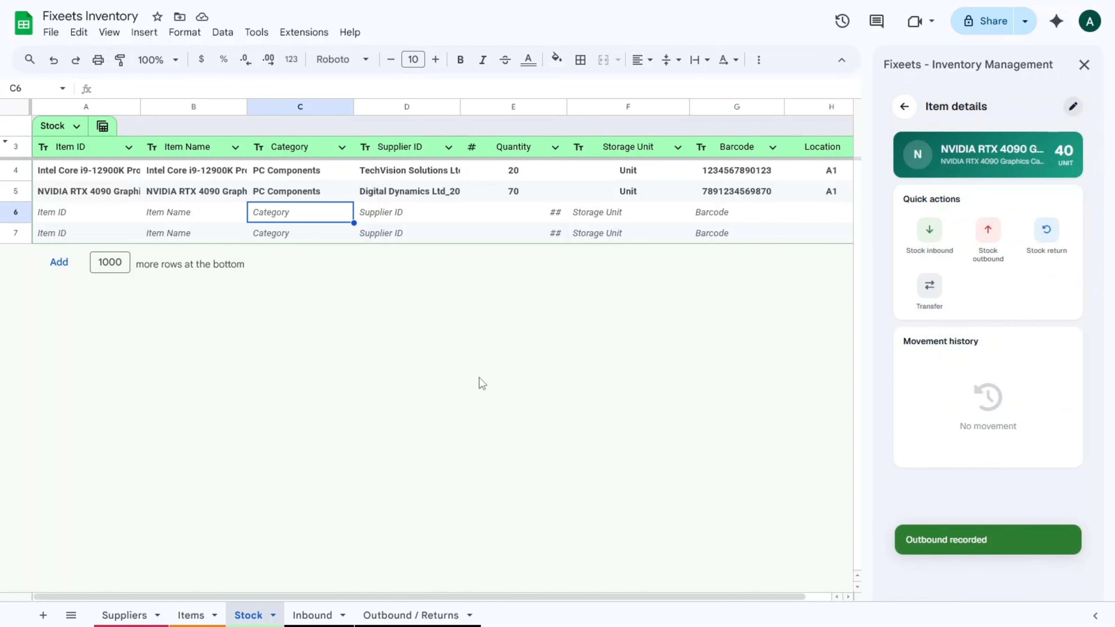
click(520, 191)
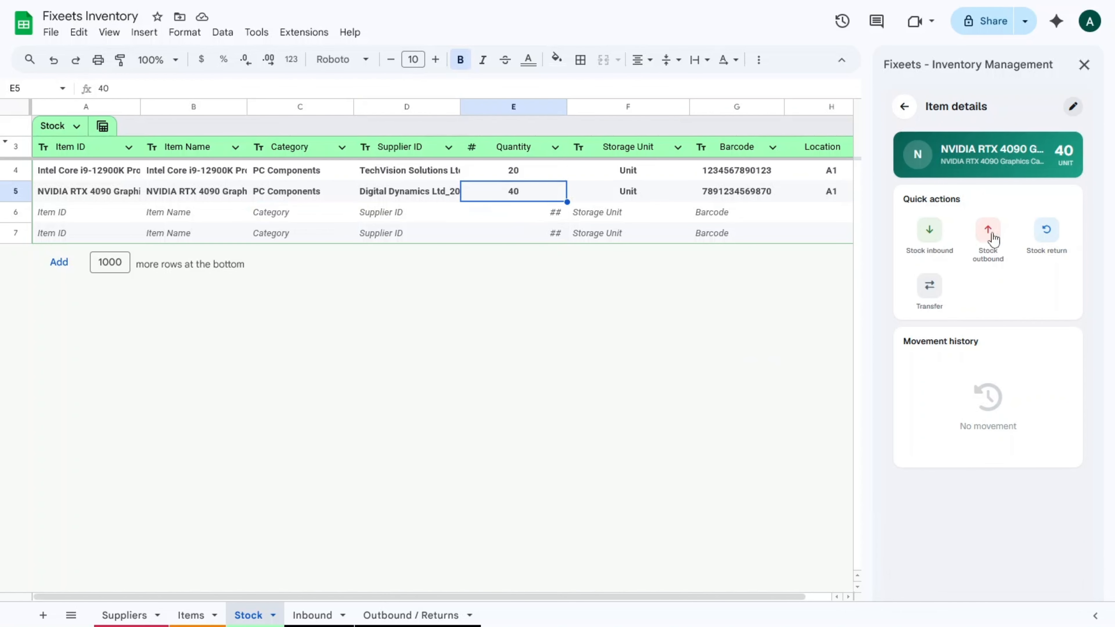
click(905, 107)
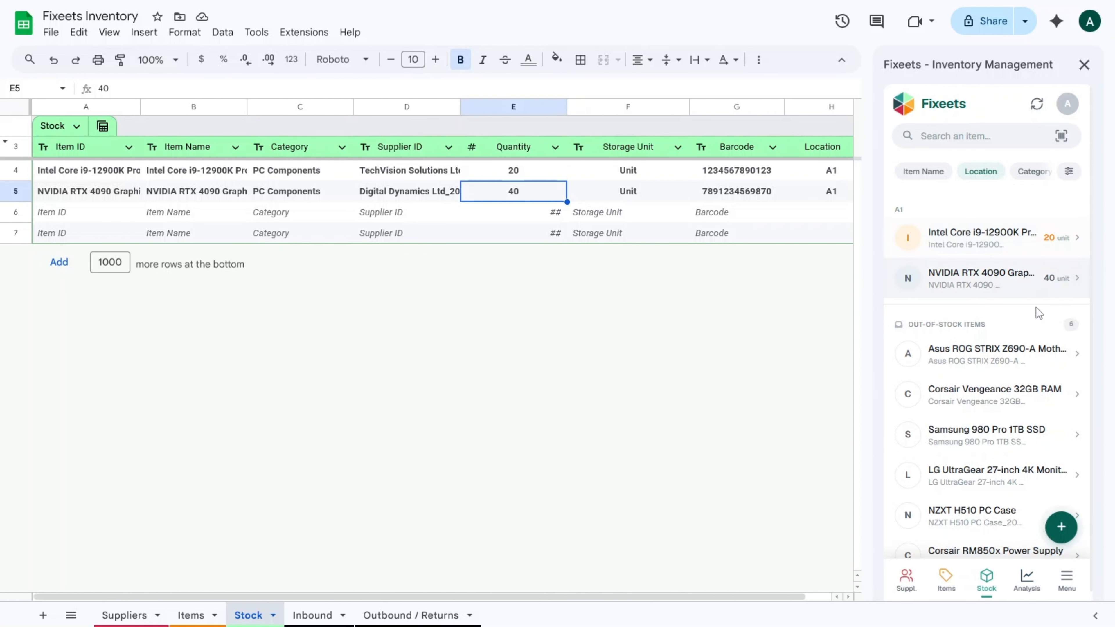
Start adding a collaborator under Sharing & Permissions and enter their e-mail address.
click(1068, 579)
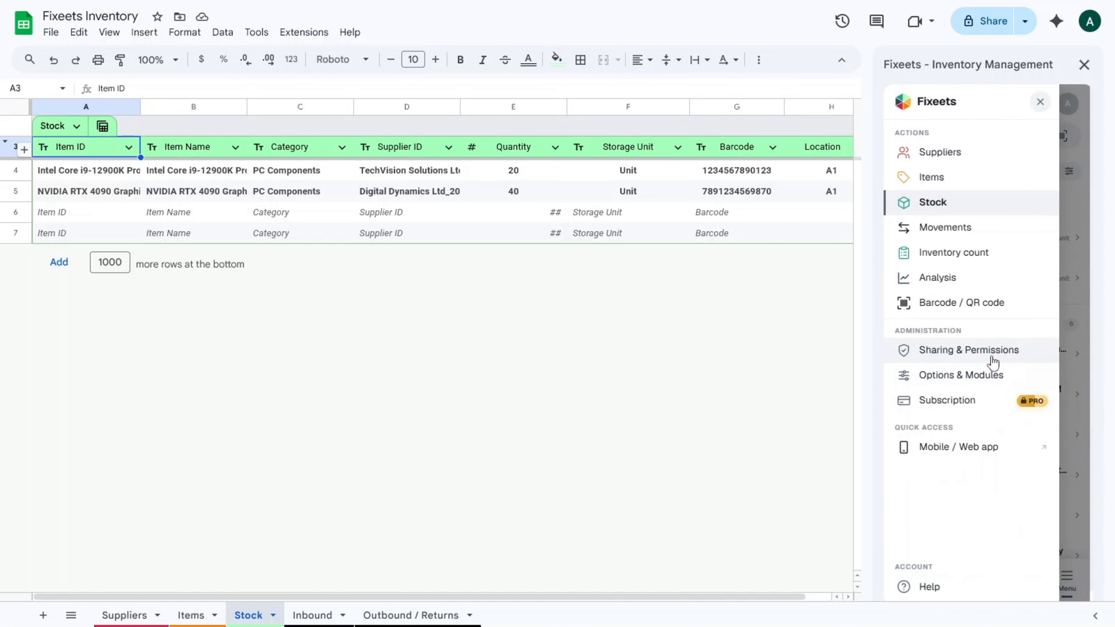
click(982, 357)
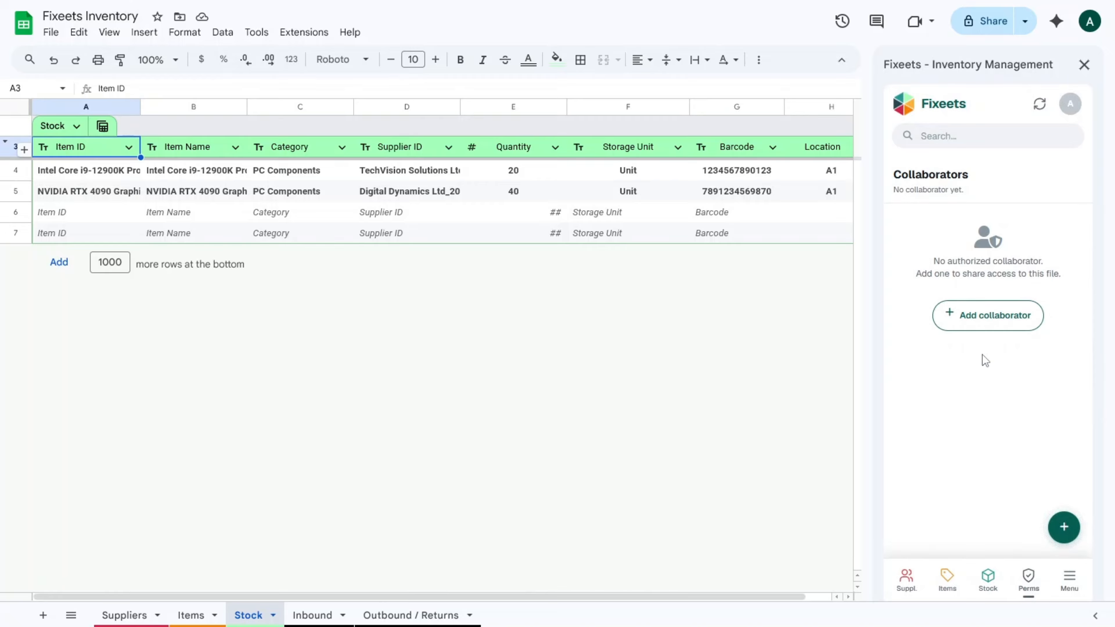
click(995, 327)
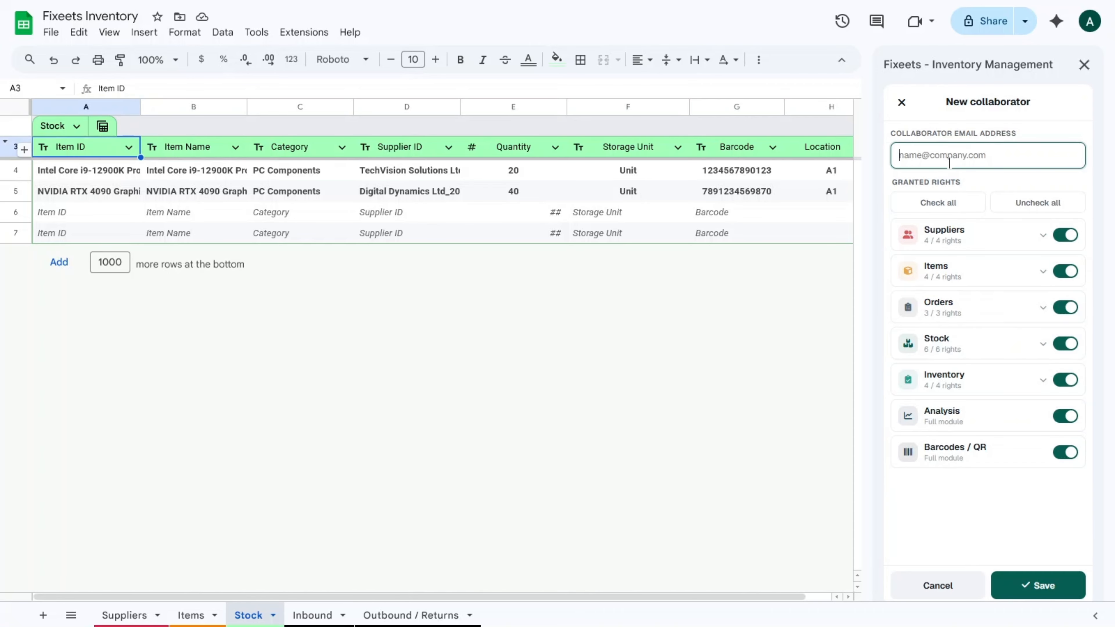
click(1004, 188)
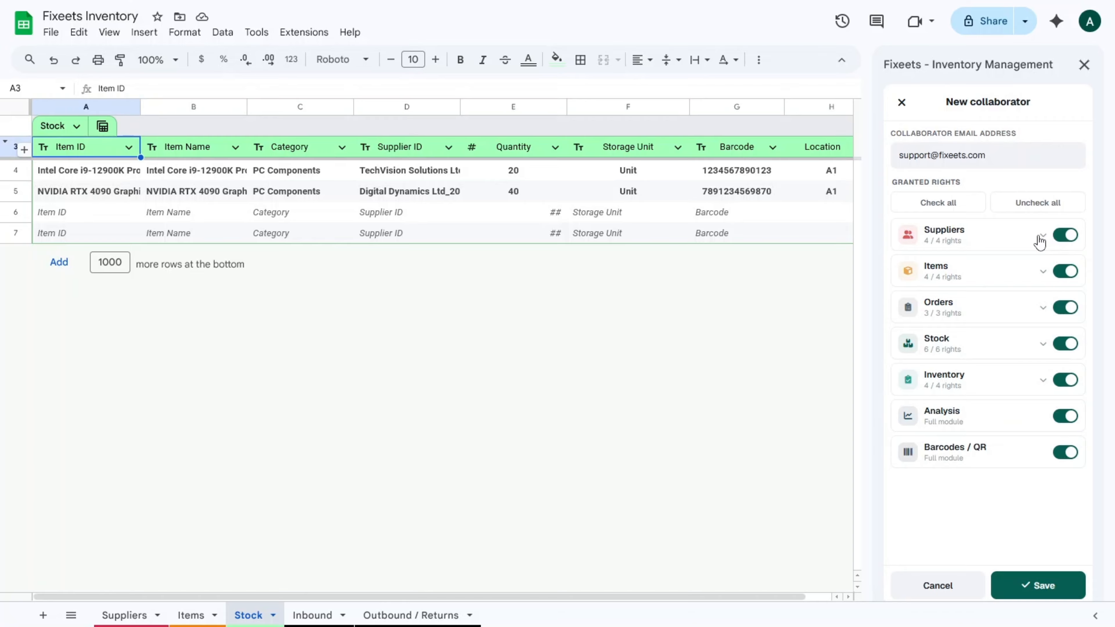
Revoke Suppliers, Items, Orders, Inventory, Barcodes/QR and Stock delete, edit, customize-columns rights, then save.
click(1067, 235)
click(1066, 272)
click(1065, 307)
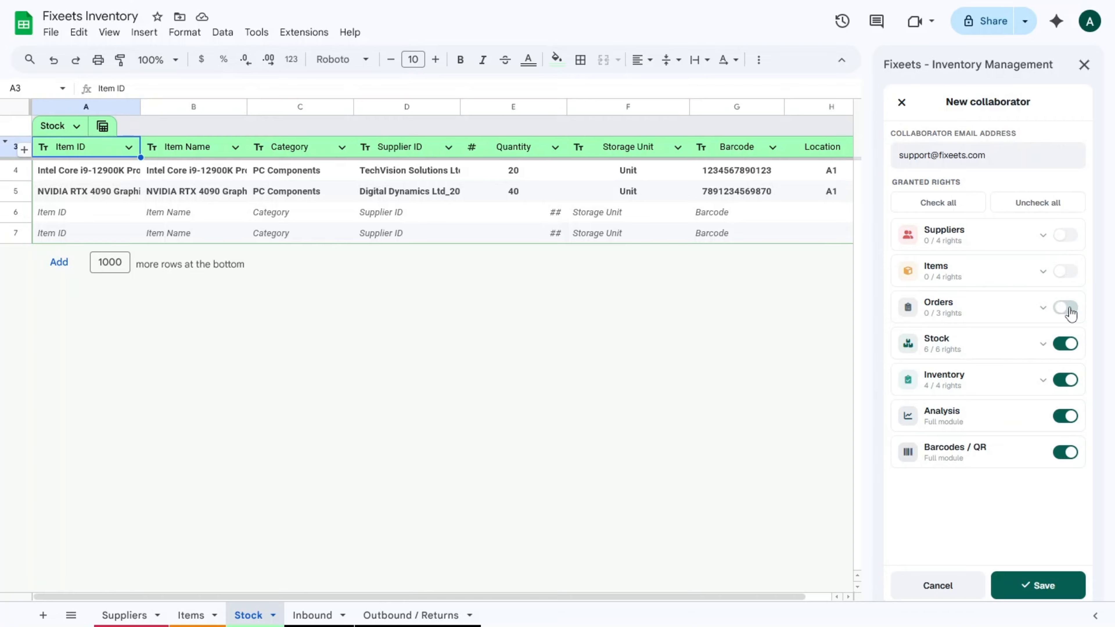
click(1041, 343)
click(1062, 467)
click(1063, 443)
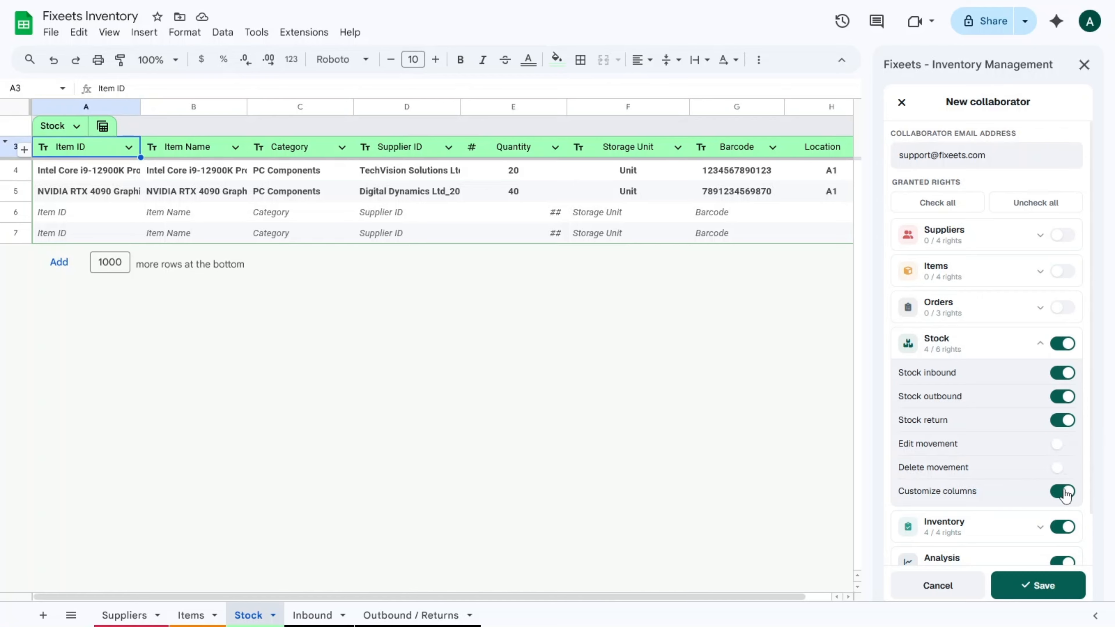
click(1062, 491)
click(1029, 347)
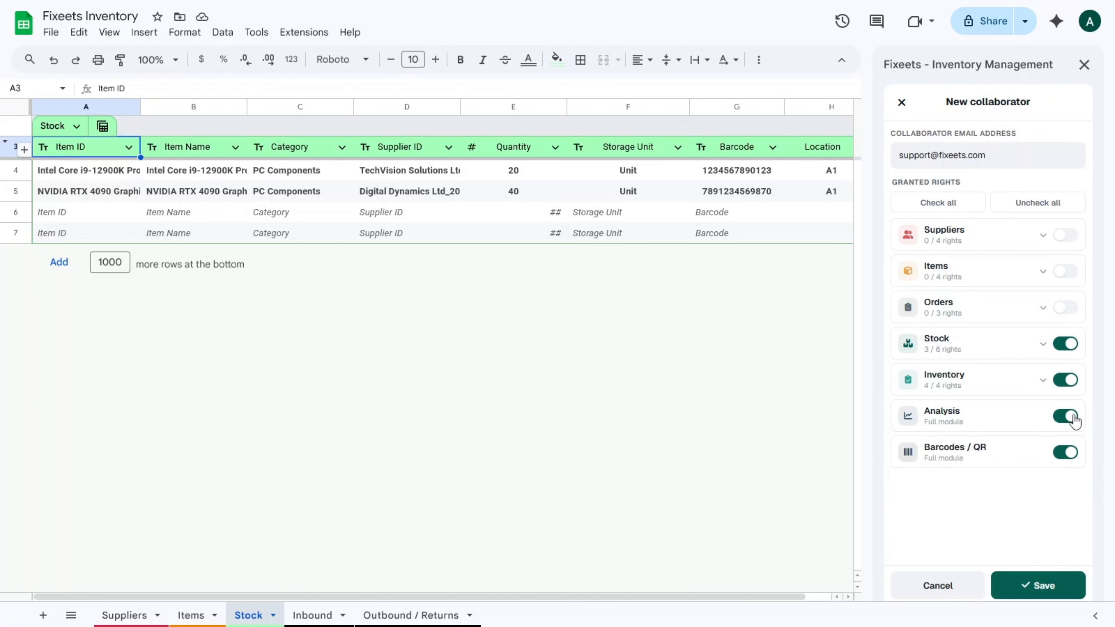
click(1066, 380)
click(1065, 452)
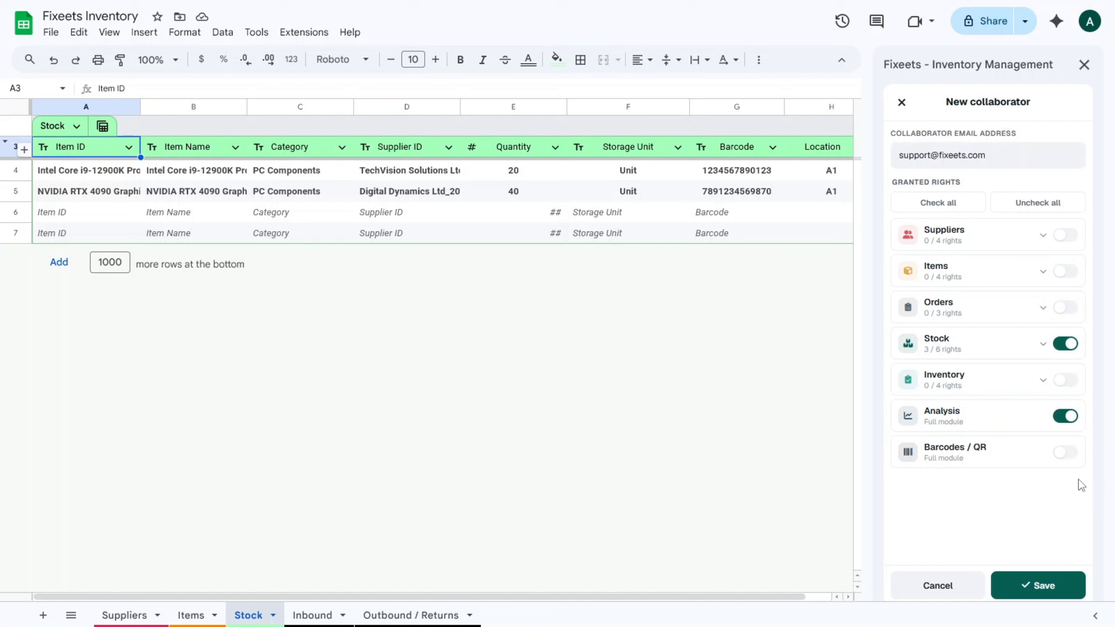
click(1034, 590)
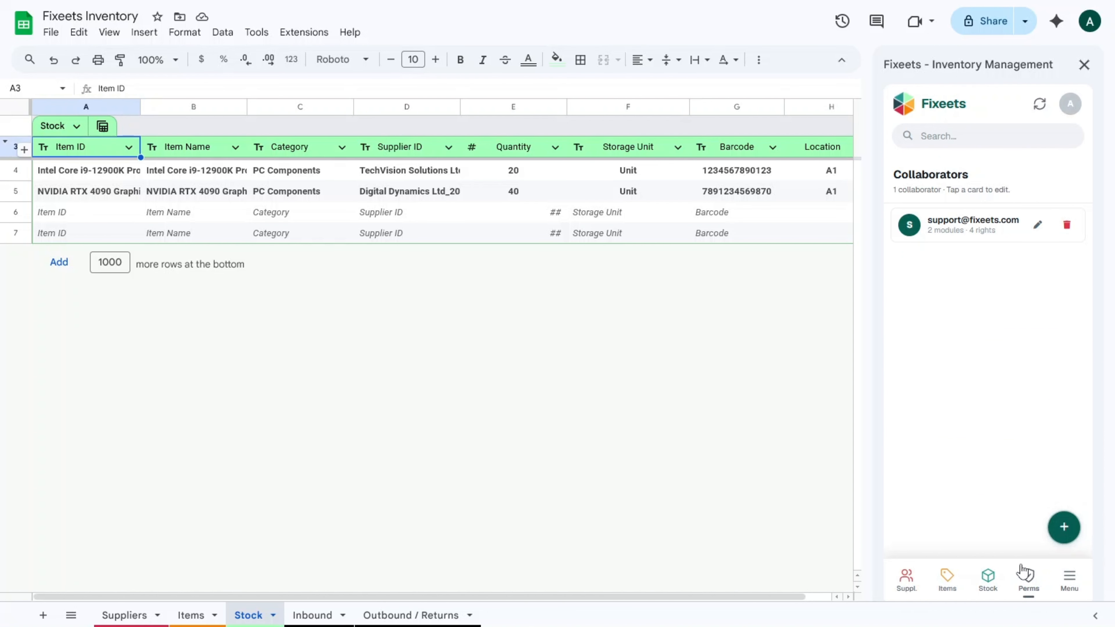
Show the Fixeets Mobile / Web app panel with its QR code and web app link.
click(1069, 580)
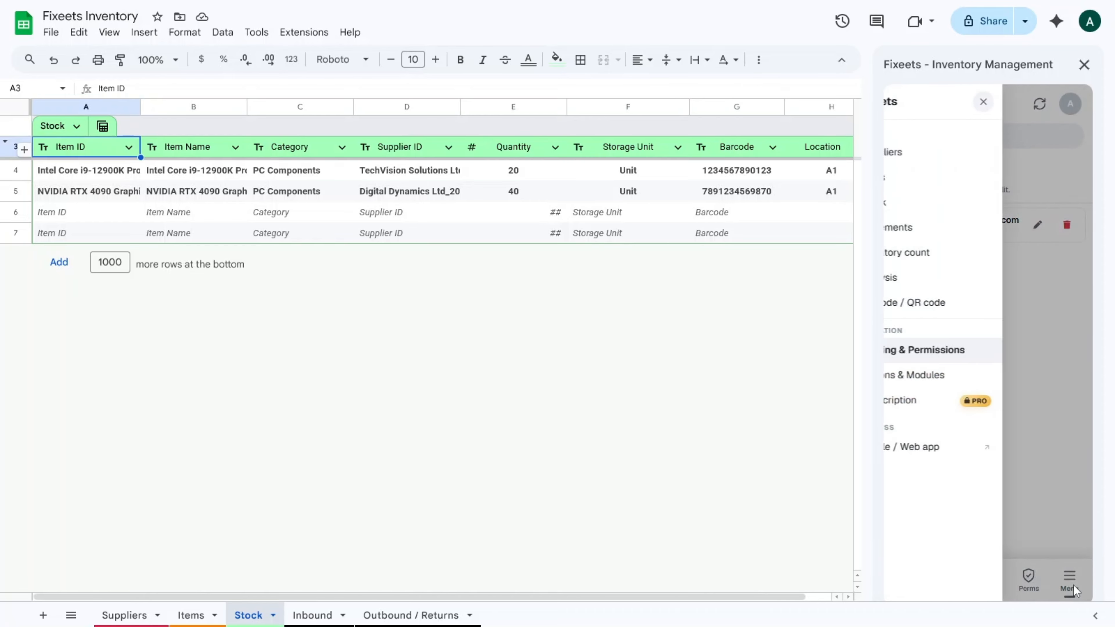
click(969, 448)
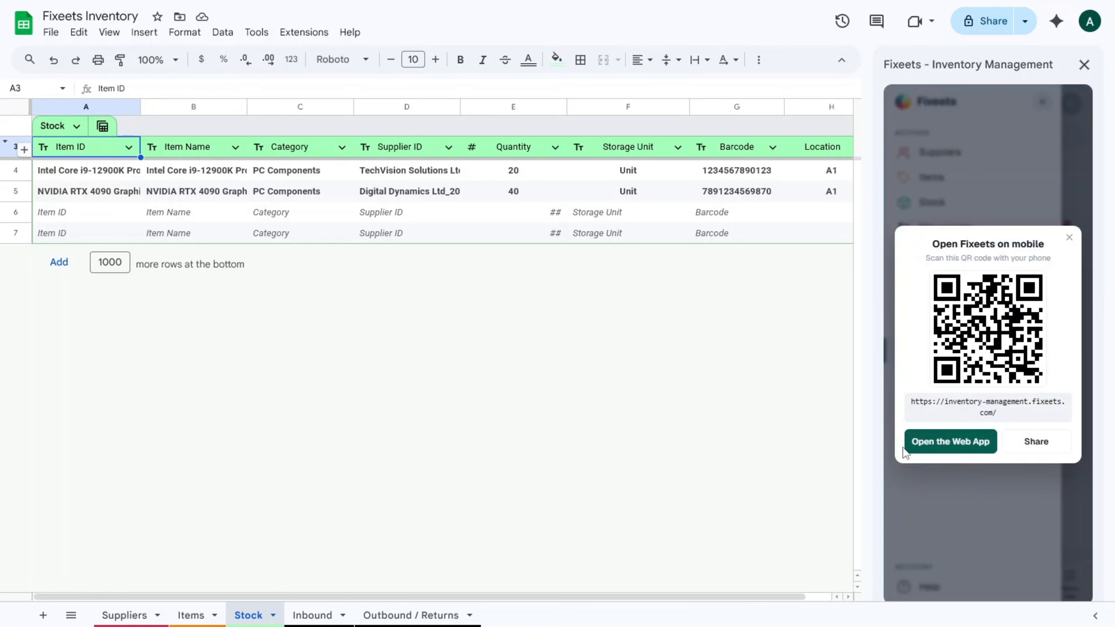
Launch the web app, browse Items, Stock and Movements, and finish on the Analysis dashboard.
click(945, 449)
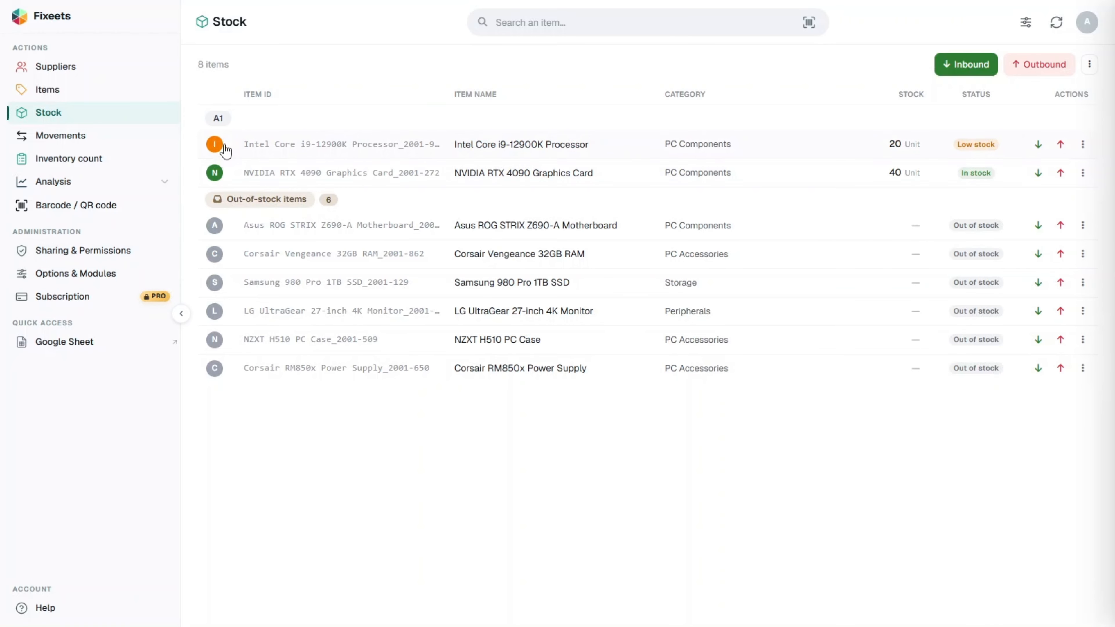
click(109, 91)
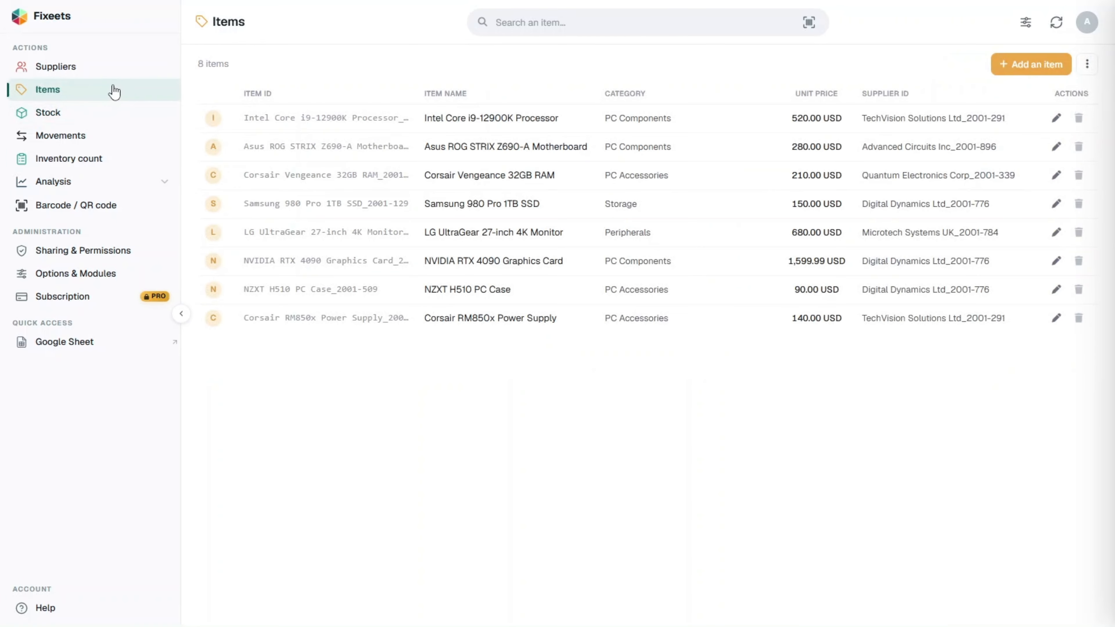
click(113, 117)
click(131, 147)
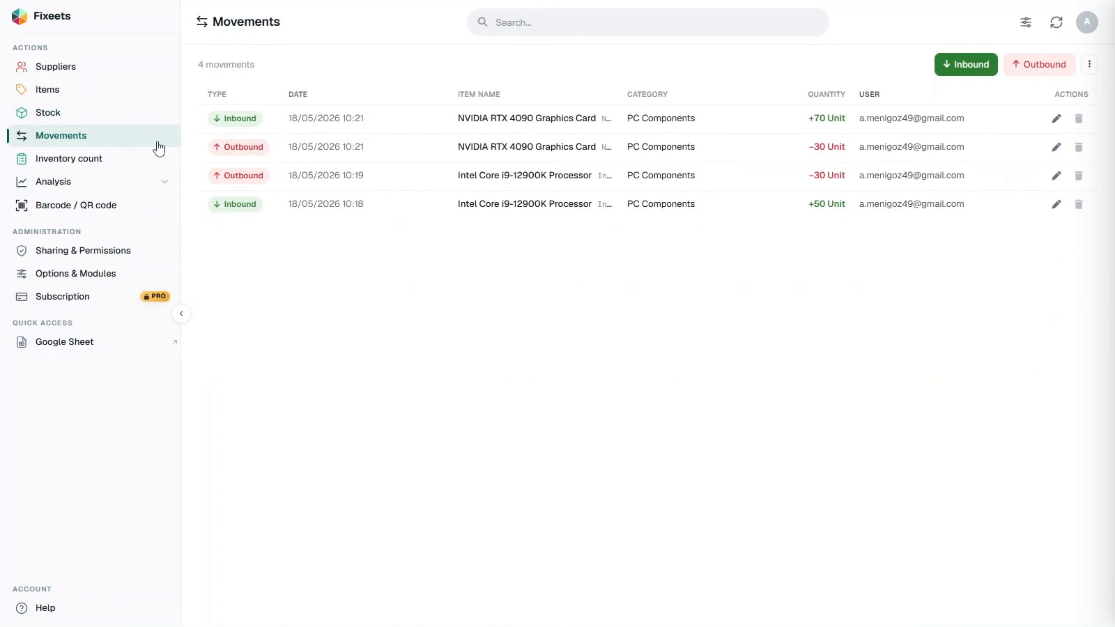
click(149, 190)
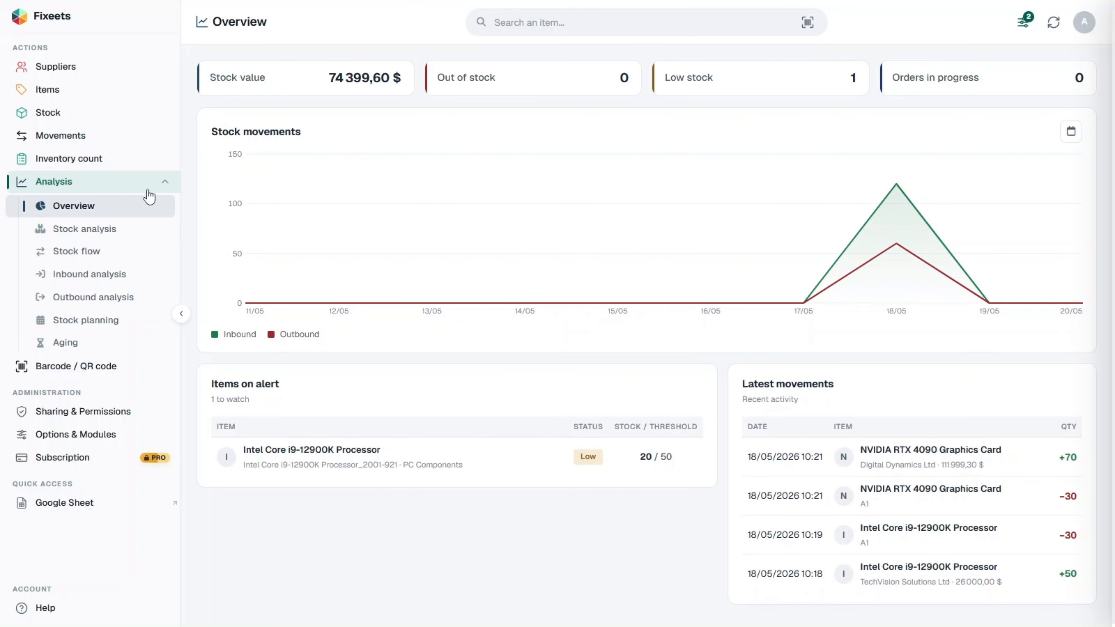